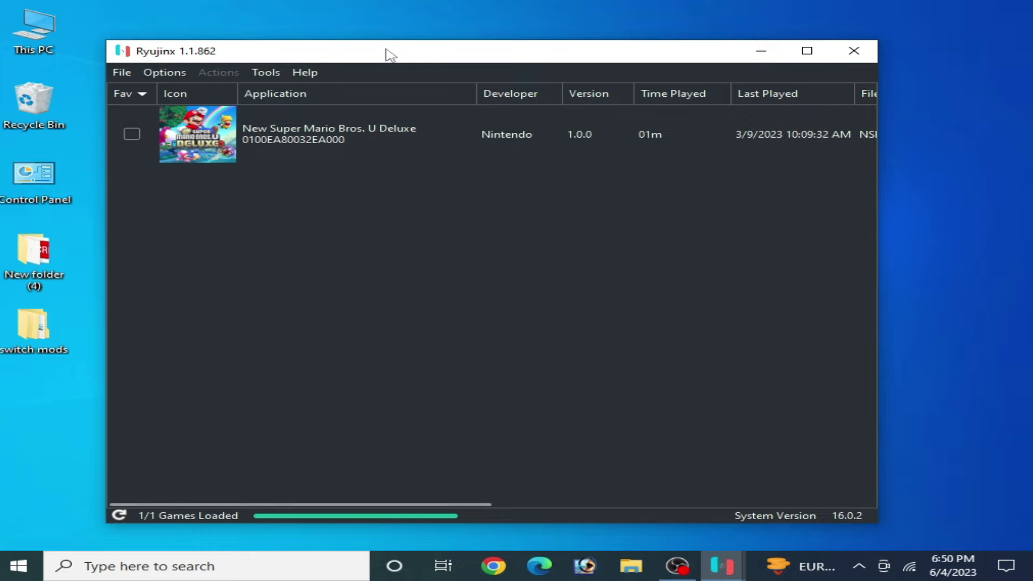
drag(387, 54, 433, 52)
click(353, 157)
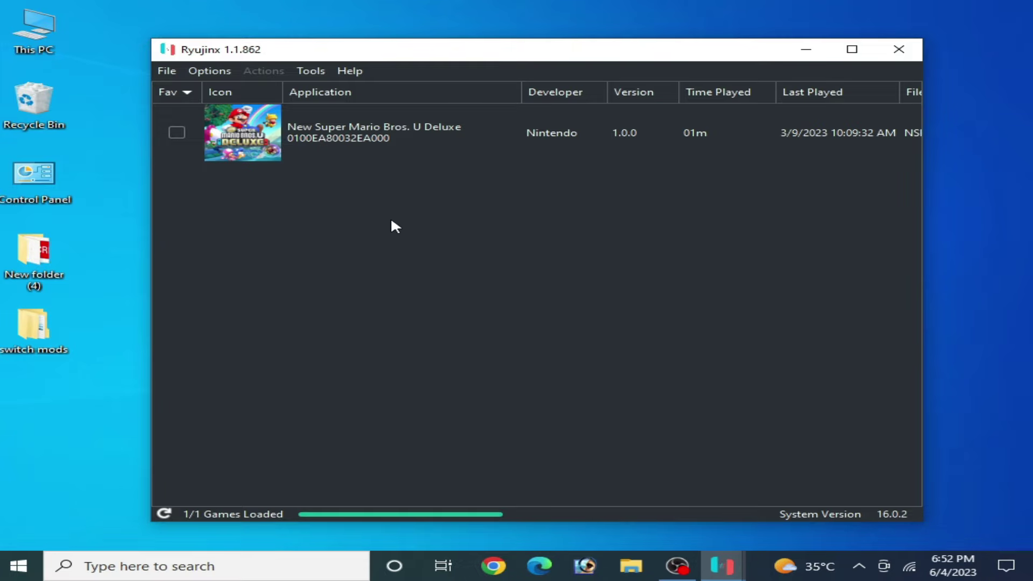
Open This PC and view the computer's system properties
double_click(33, 27)
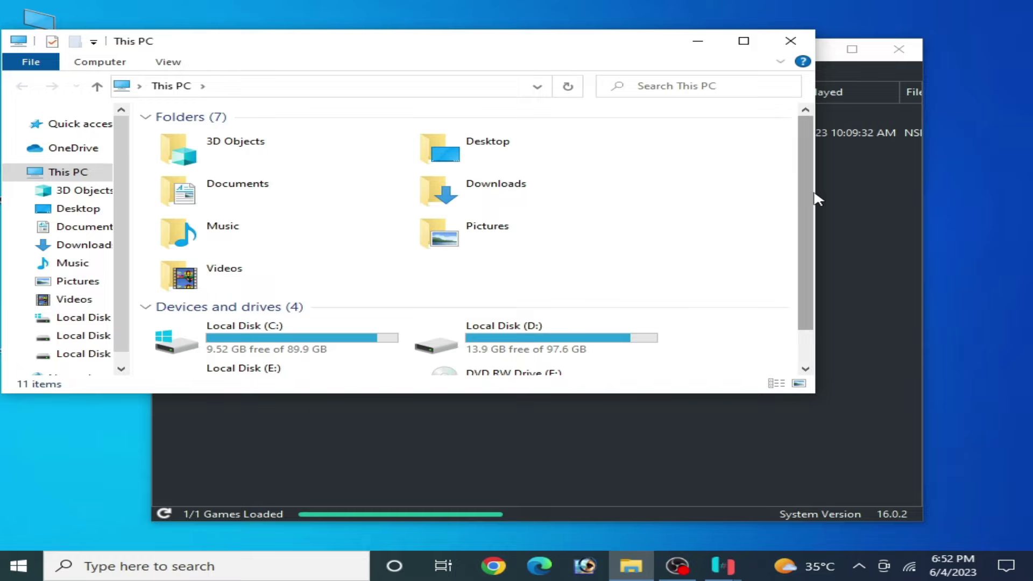
scroll(700, 332, down, 1)
right_click(699, 332)
click(751, 513)
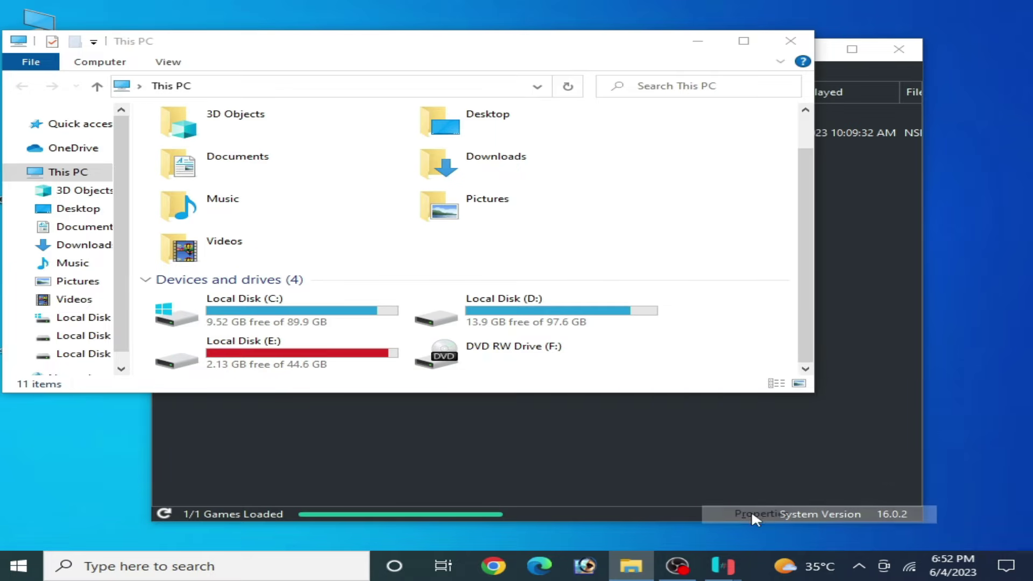
drag(699, 201, 688, 130)
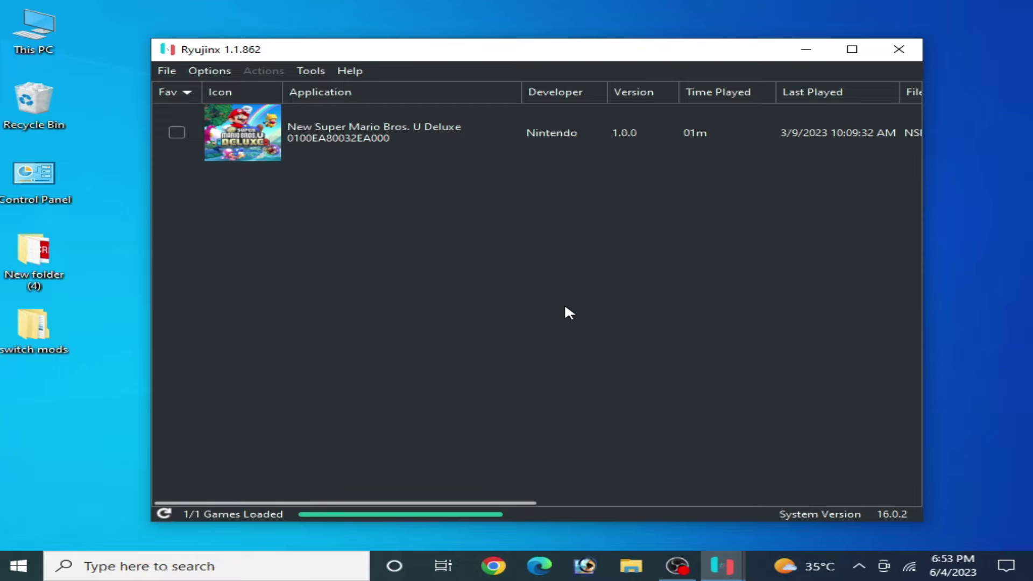
Open the emulator's graphics settings and set the Graphics Backend to Vulkan
click(231, 72)
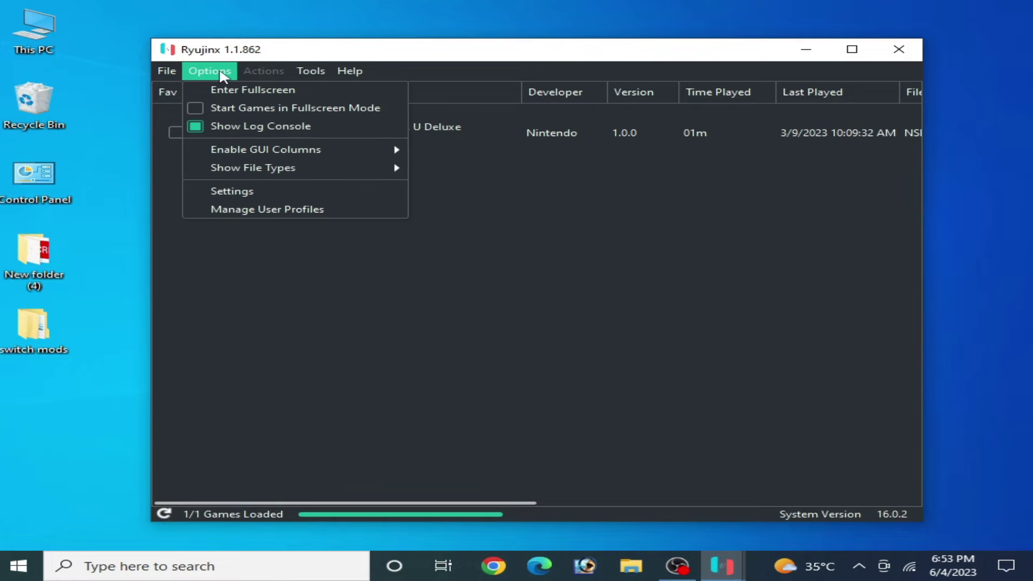
click(222, 191)
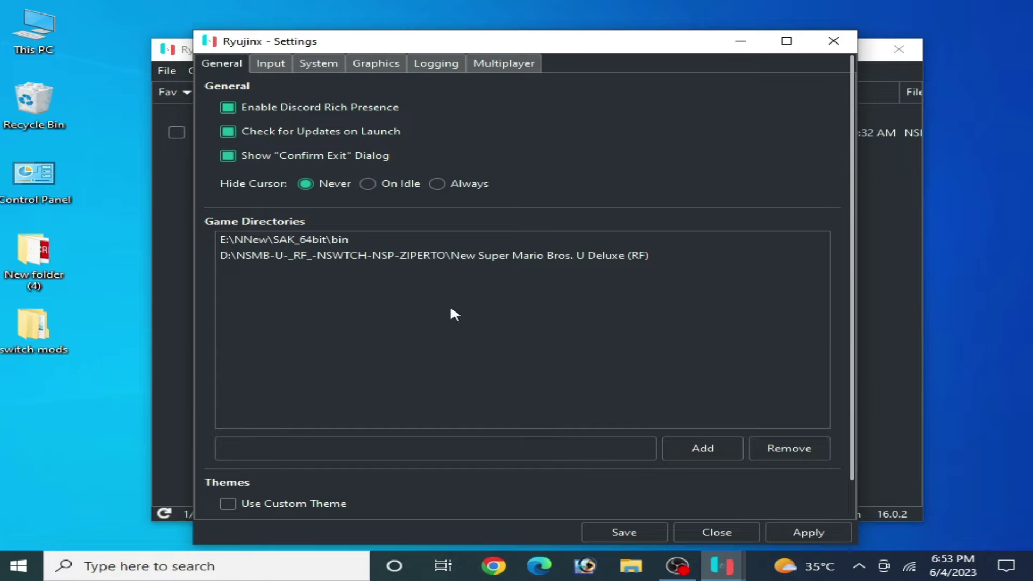
click(389, 59)
drag(389, 46, 395, 35)
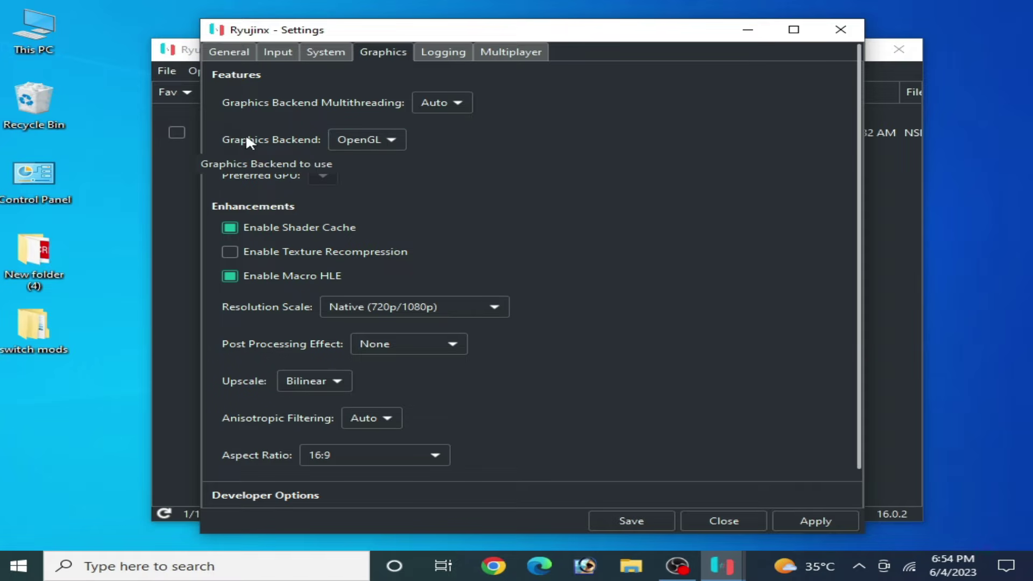
click(390, 141)
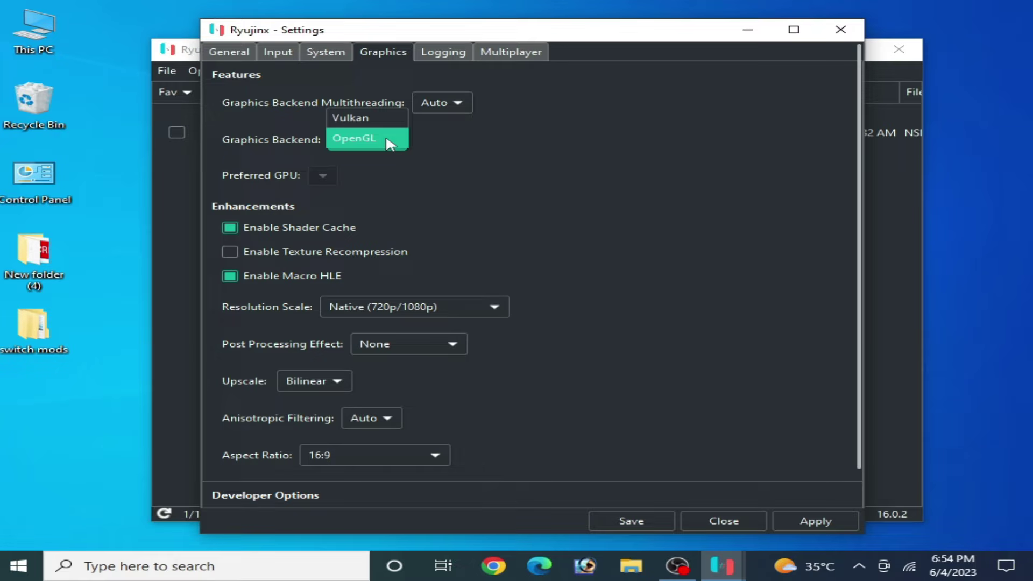
click(371, 120)
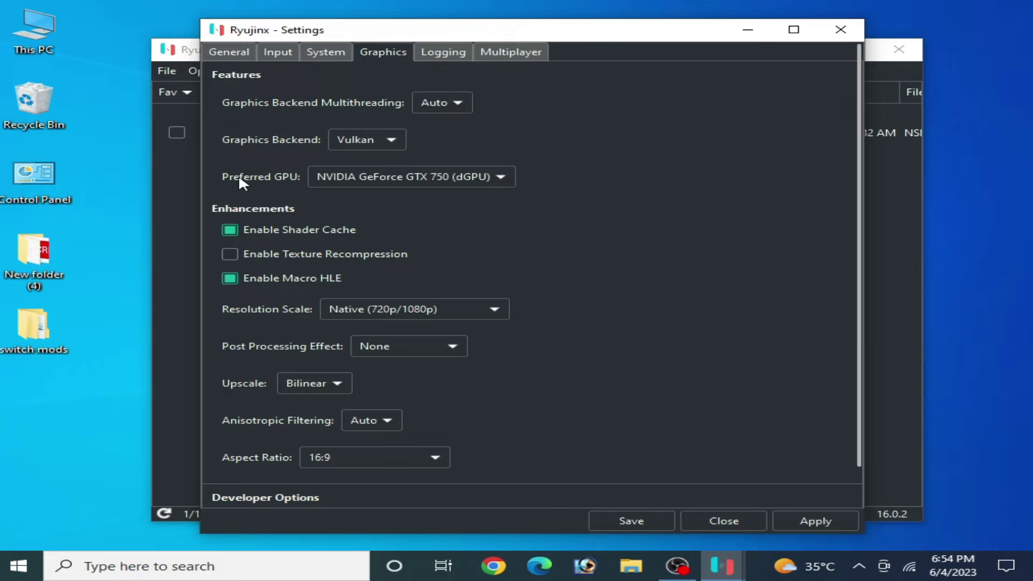
Choose NVIDIA GeForce GTX 750 (dGPU) as the Preferred GPU for the Vulkan backend
click(478, 183)
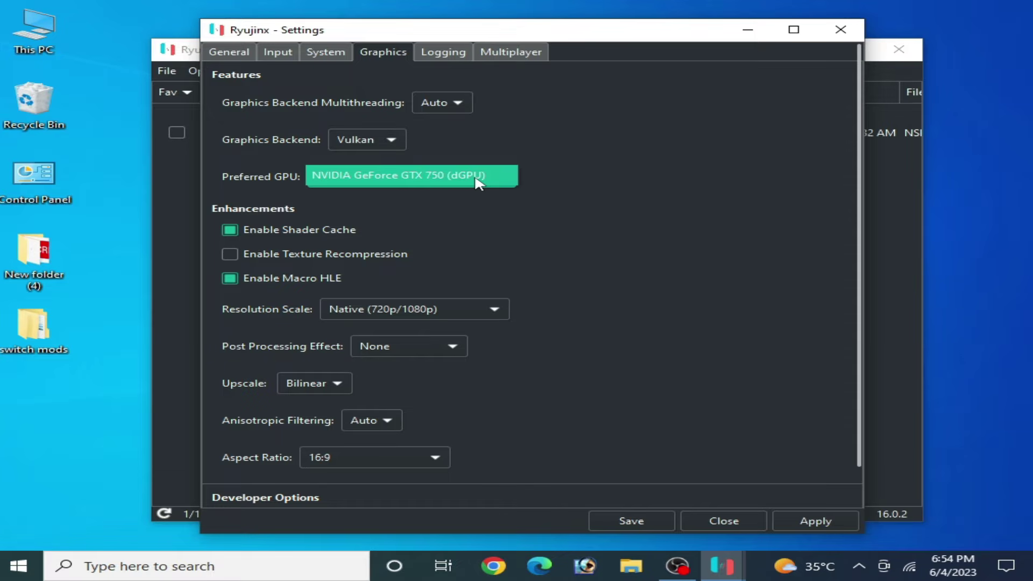
click(477, 183)
click(403, 182)
click(403, 182)
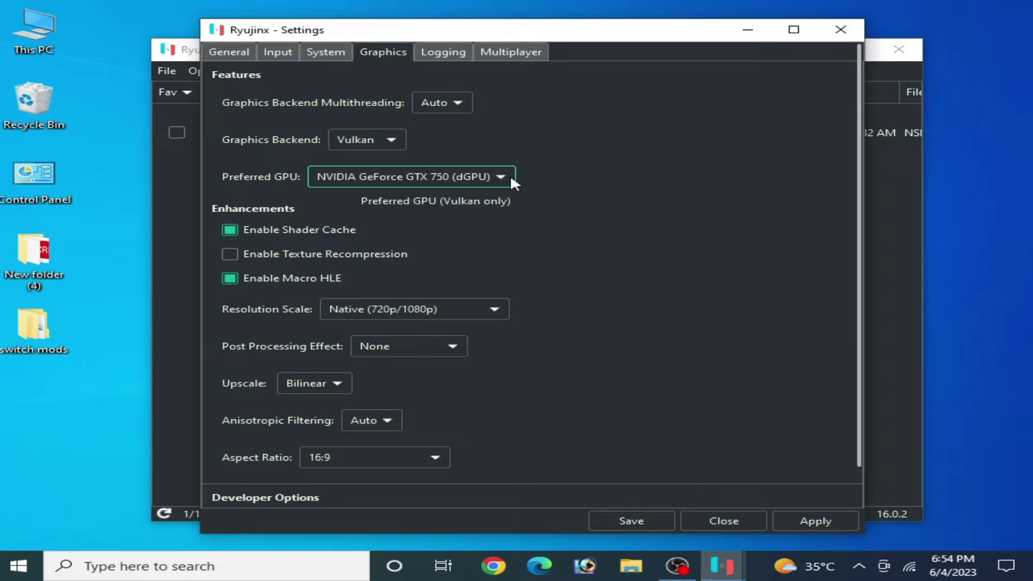
click(493, 176)
click(493, 176)
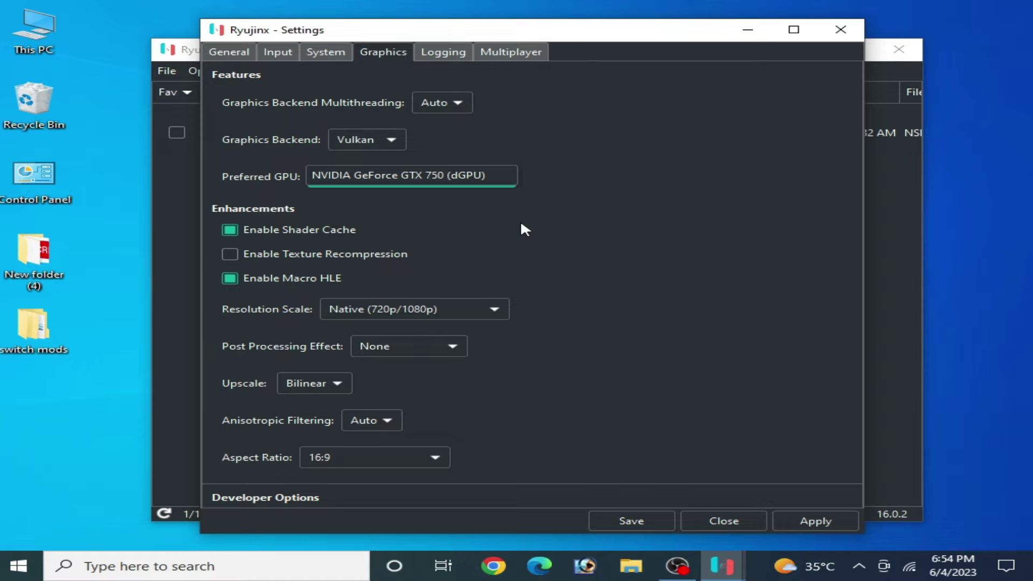
click(409, 177)
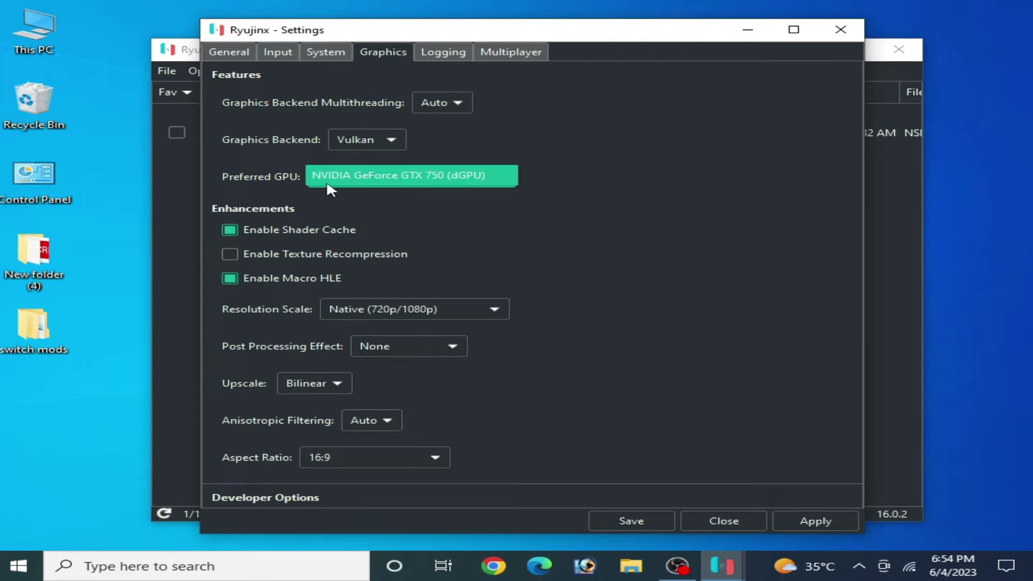
click(402, 180)
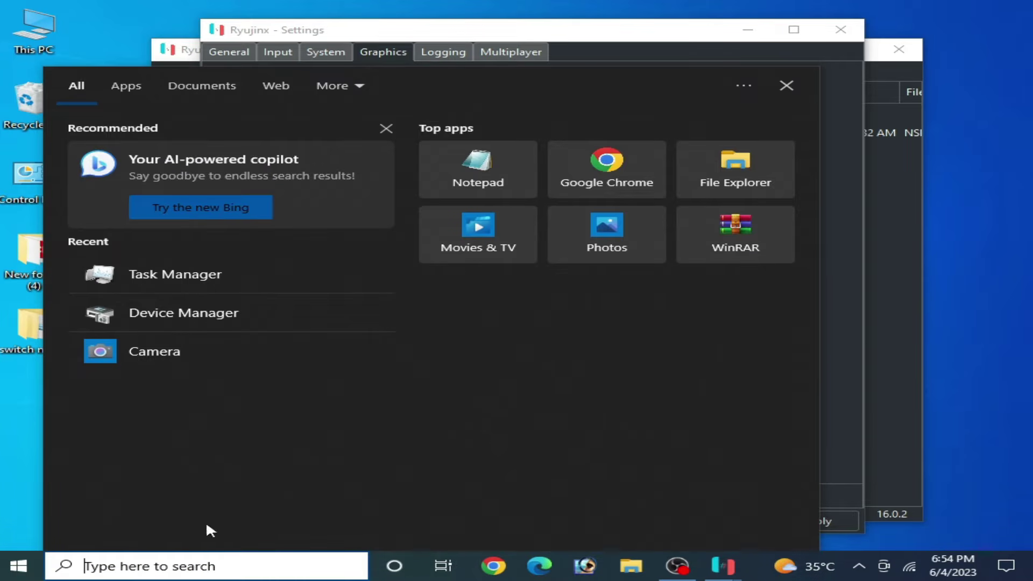
Open Device Manager, expand Display adapters and compare the listed graphics card with the Preferred GPU setting
click(158, 321)
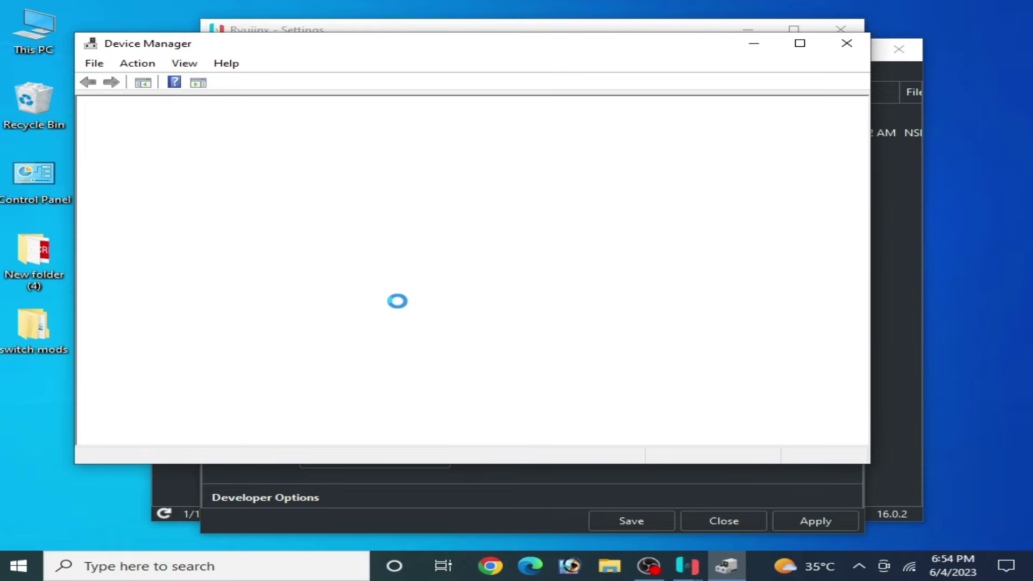
click(107, 157)
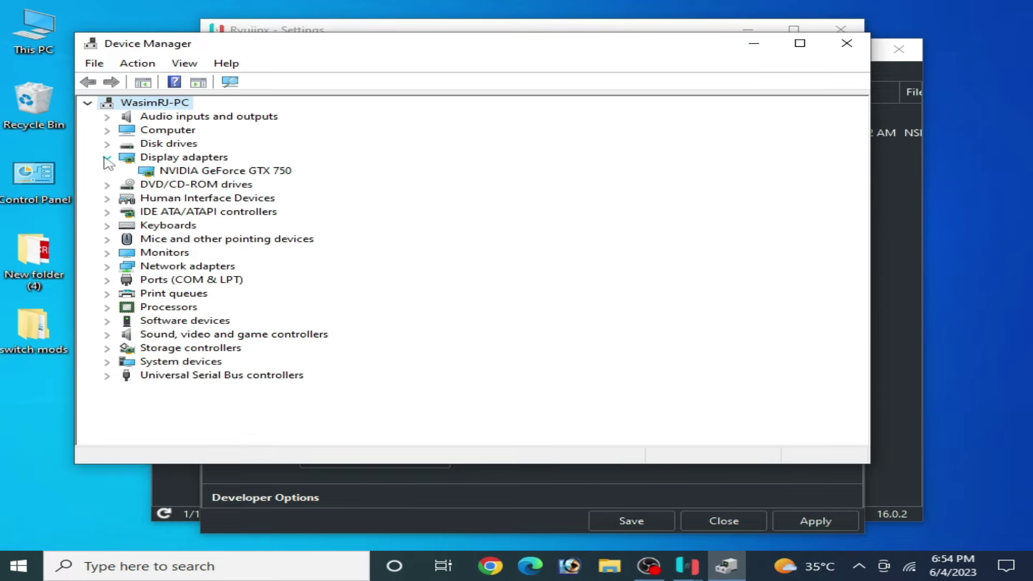
click(200, 173)
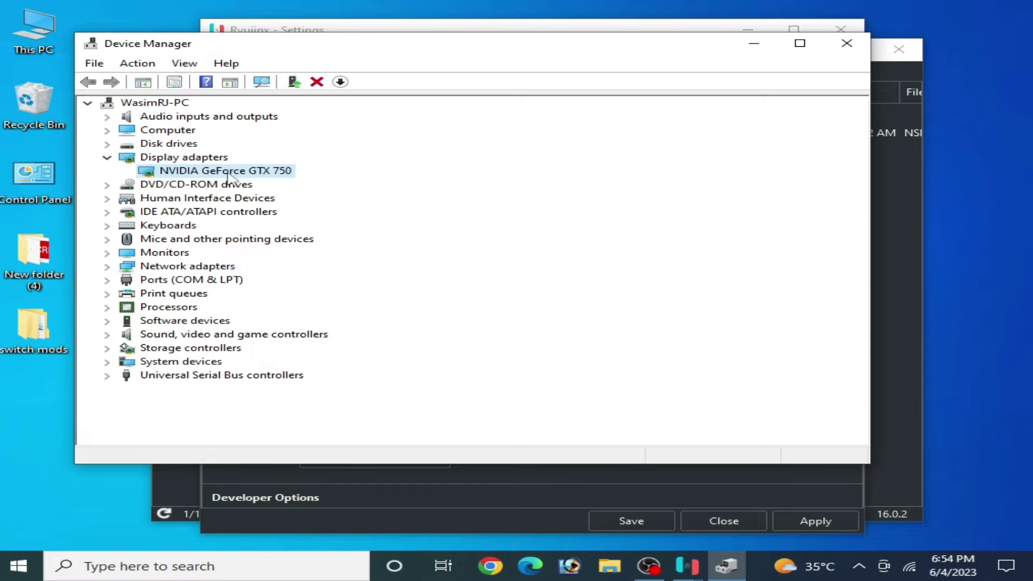
drag(345, 54, 460, 254)
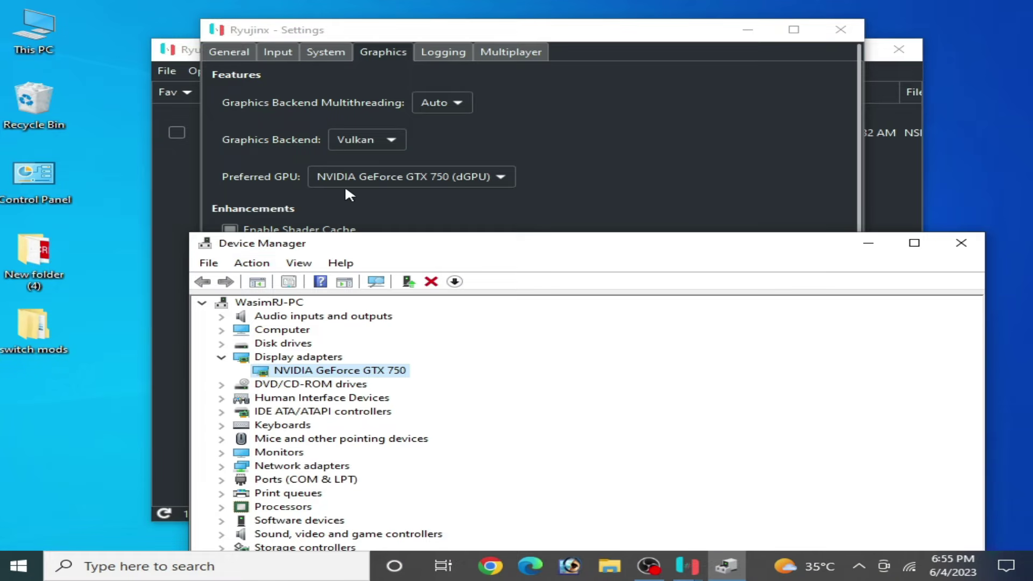
Inspect the driver information in the NVIDIA GeForce GTX 750 properties and close Device Manager
right_click(360, 371)
click(423, 459)
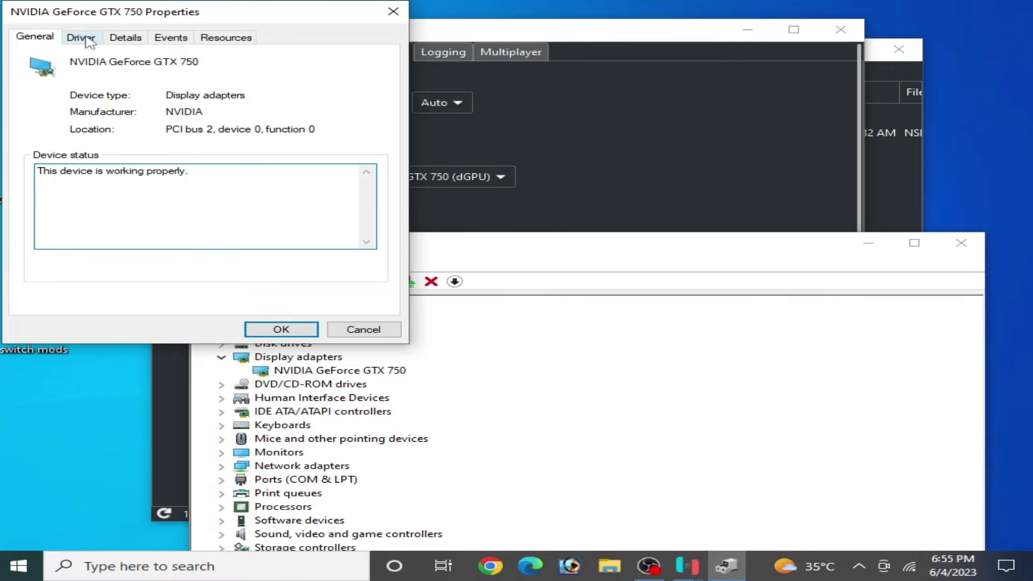
click(81, 38)
drag(117, 13, 616, 109)
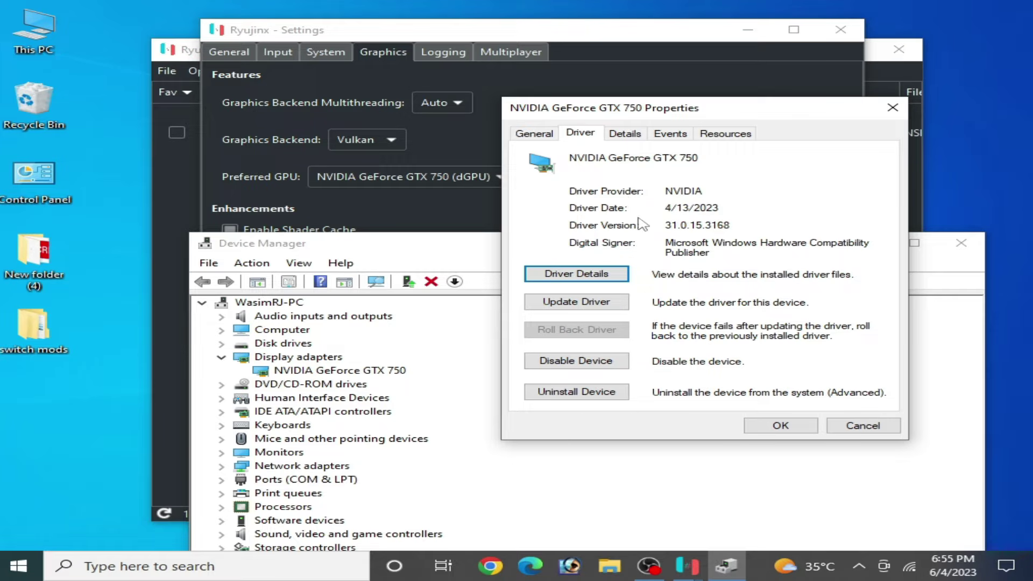
click(781, 426)
drag(785, 245, 705, 189)
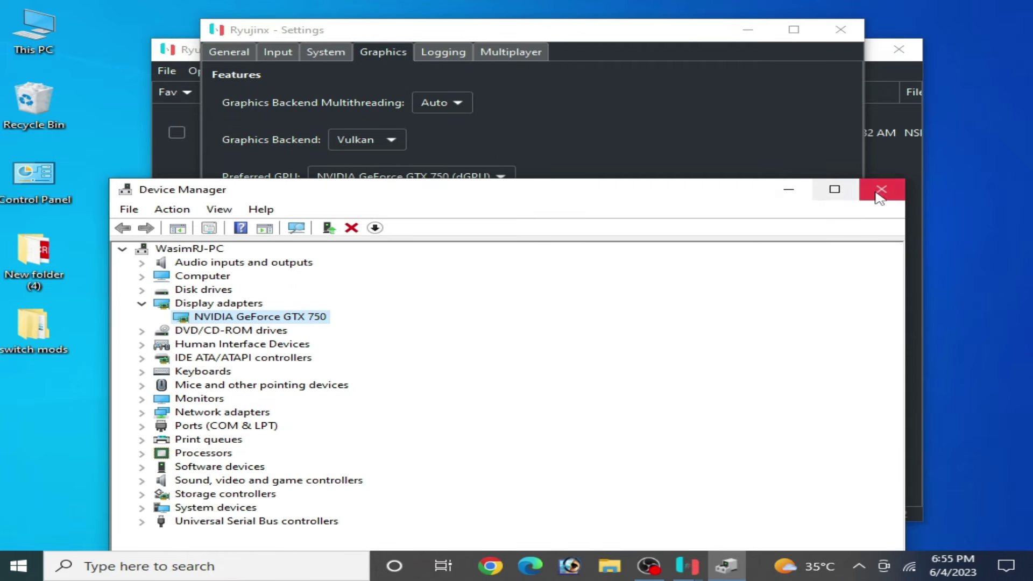
click(877, 192)
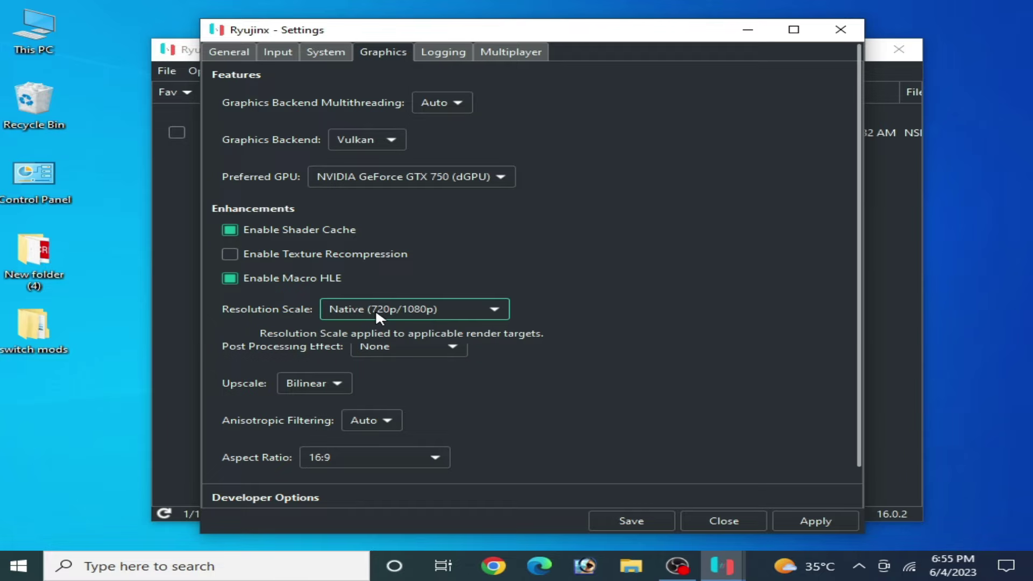
Try the 3x (2160p/3240p) Resolution Scale and return it to Native (720p/1080p)
click(442, 314)
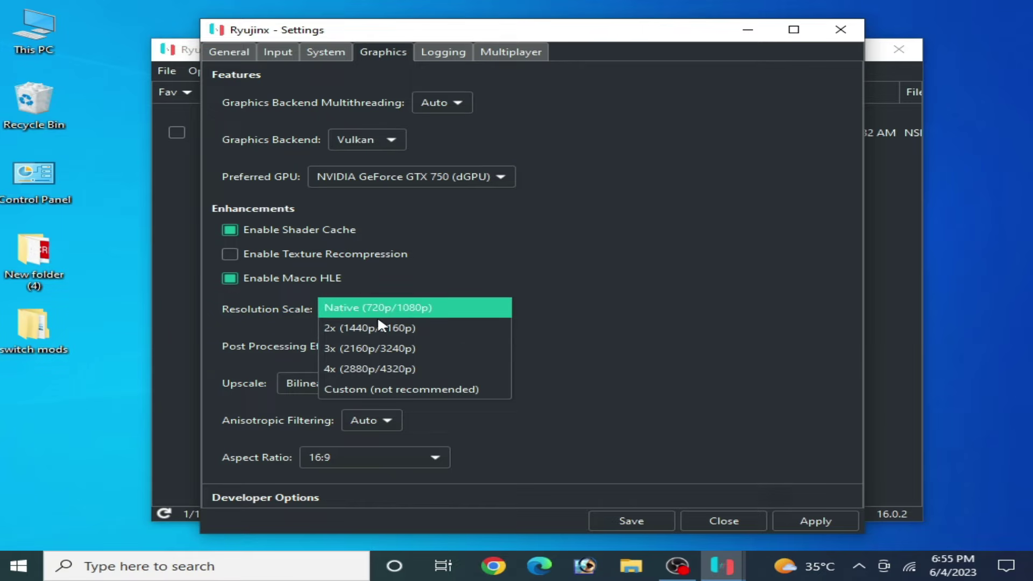
click(346, 353)
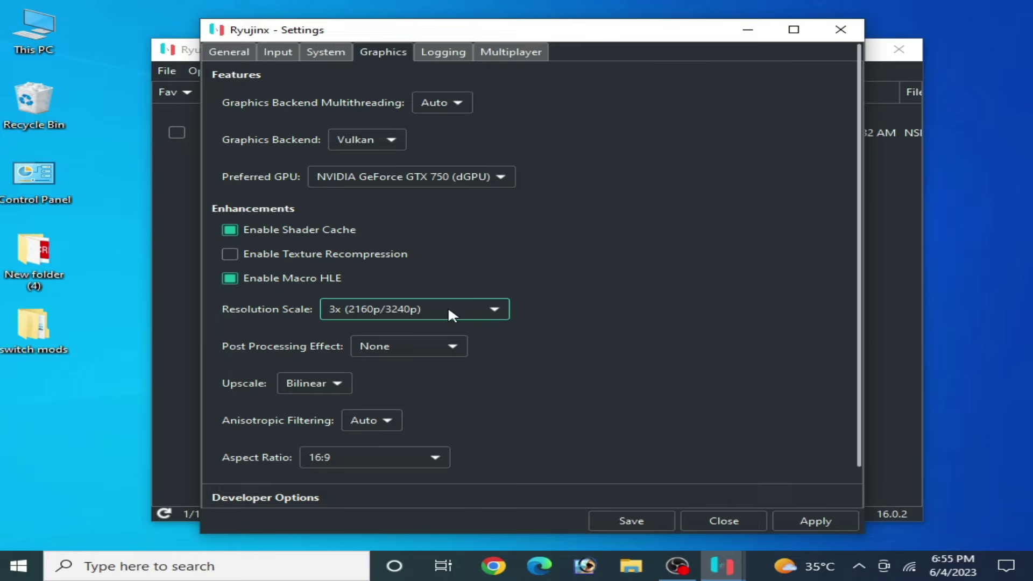
click(470, 305)
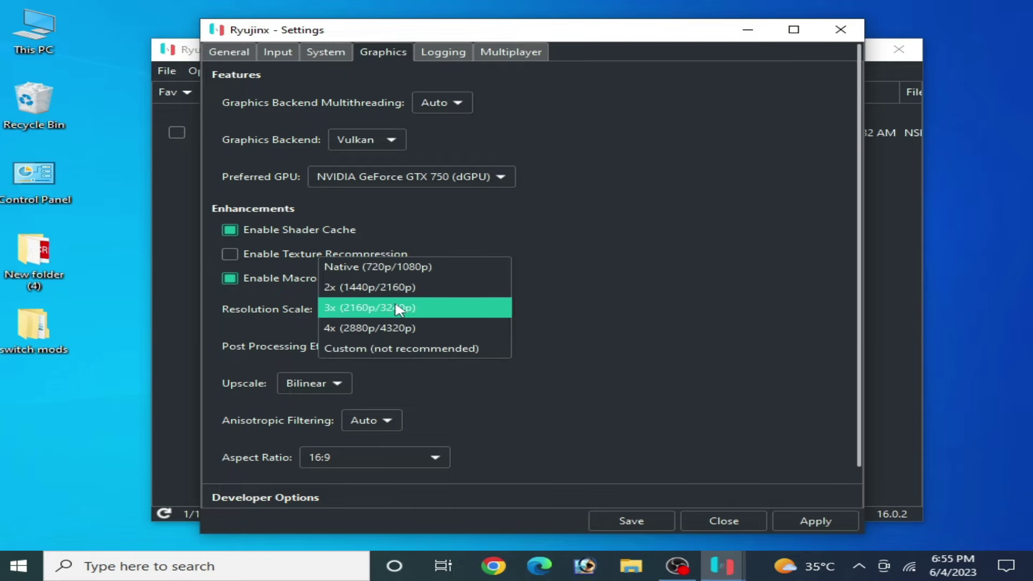
click(378, 266)
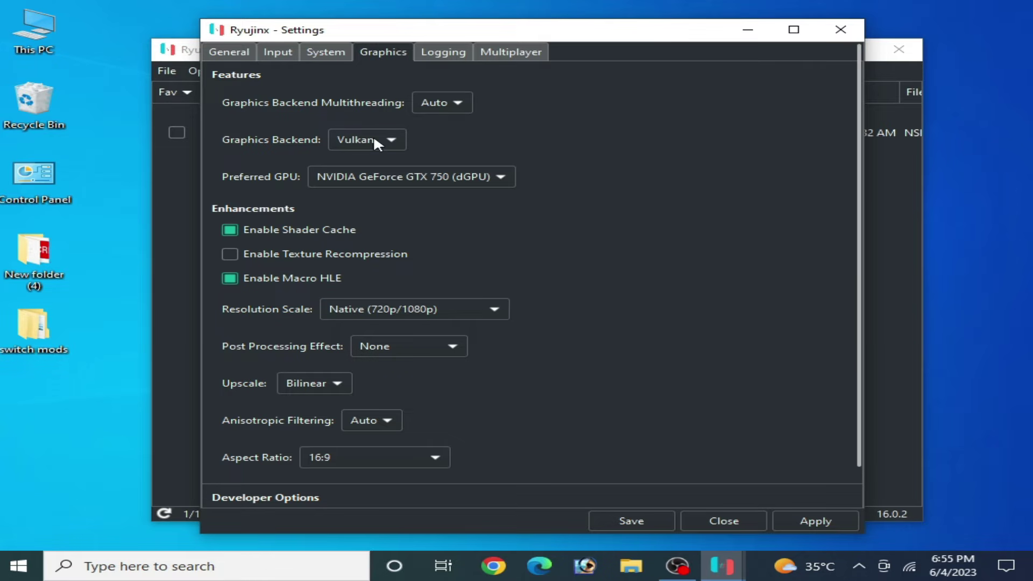
Review the System settings, apply and save the configuration, and select New Super Mario Bros. U Deluxe in the game list
click(332, 53)
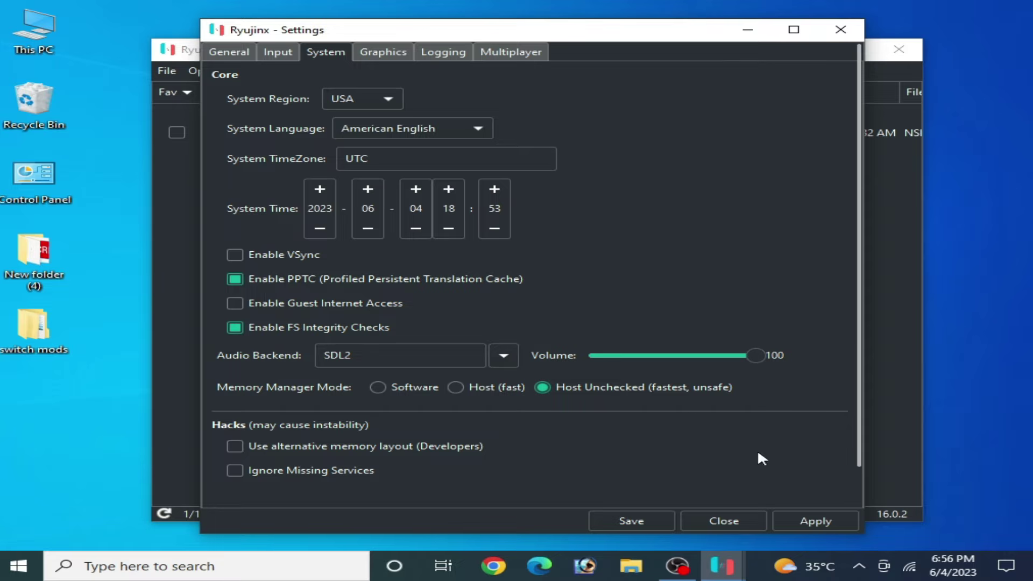
click(803, 518)
click(633, 520)
click(309, 135)
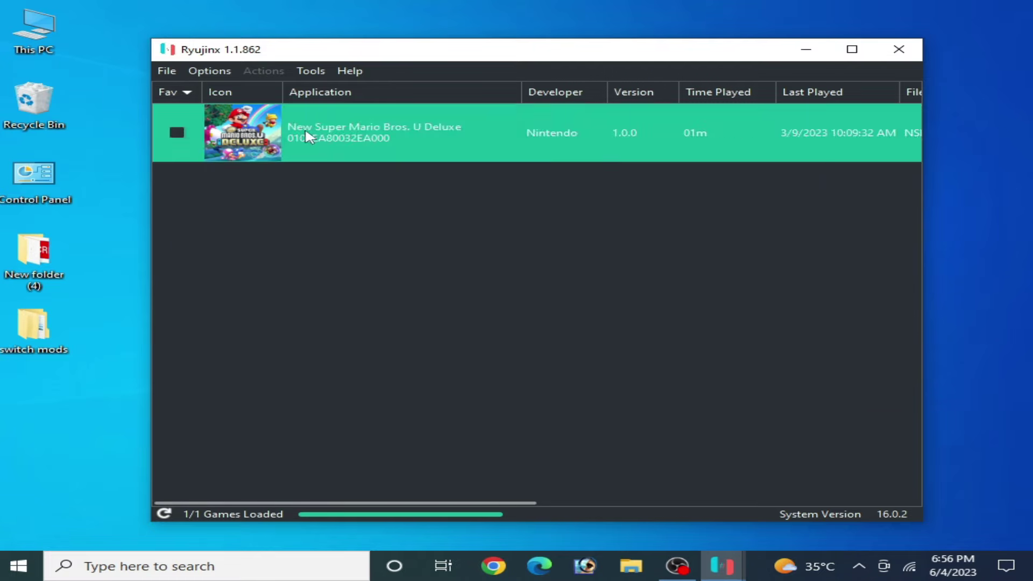
Reopen the settings, enable Ignore Missing Services among the System hacks, and apply and save the change
click(199, 72)
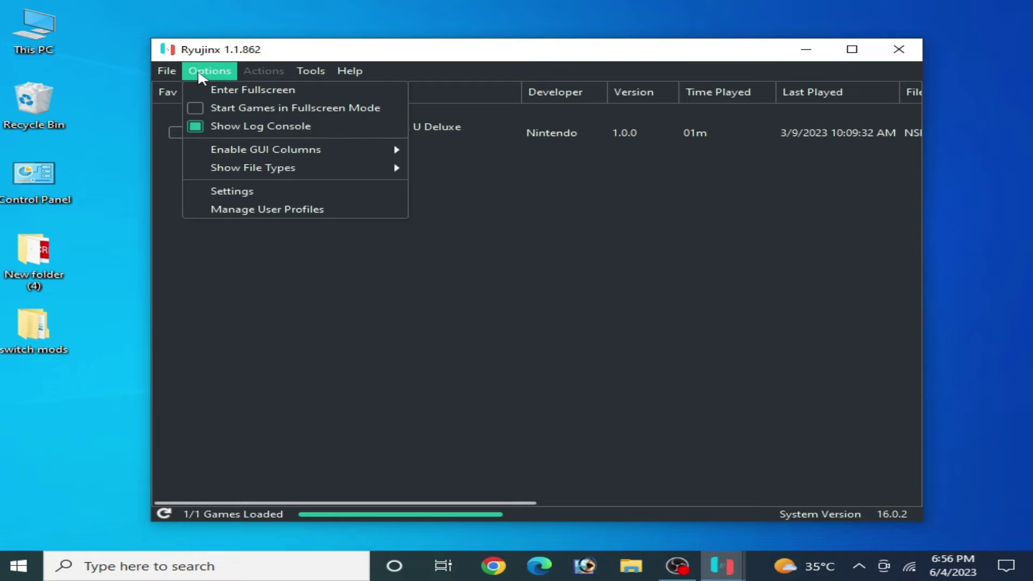
click(241, 191)
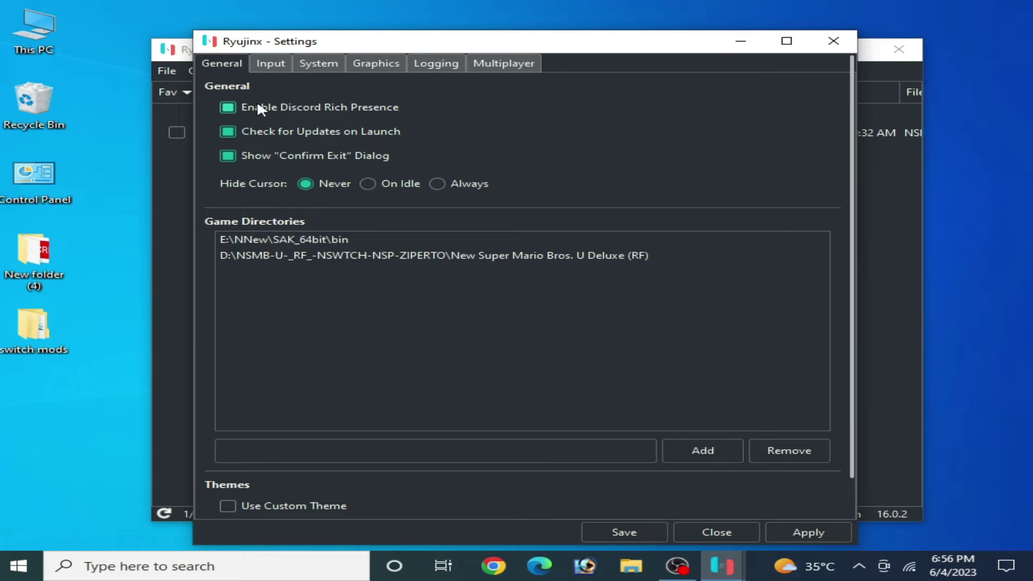
click(375, 60)
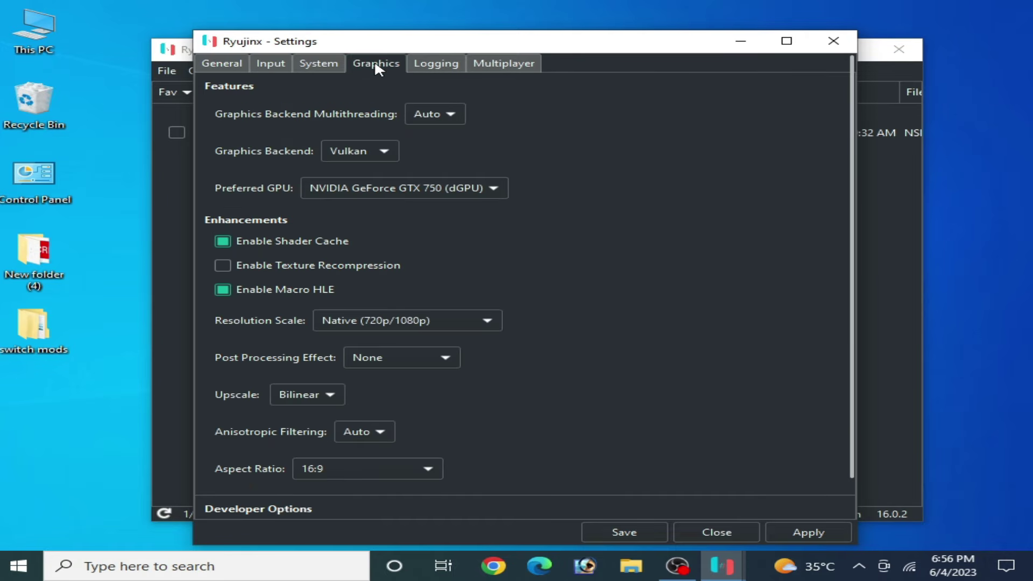
click(334, 63)
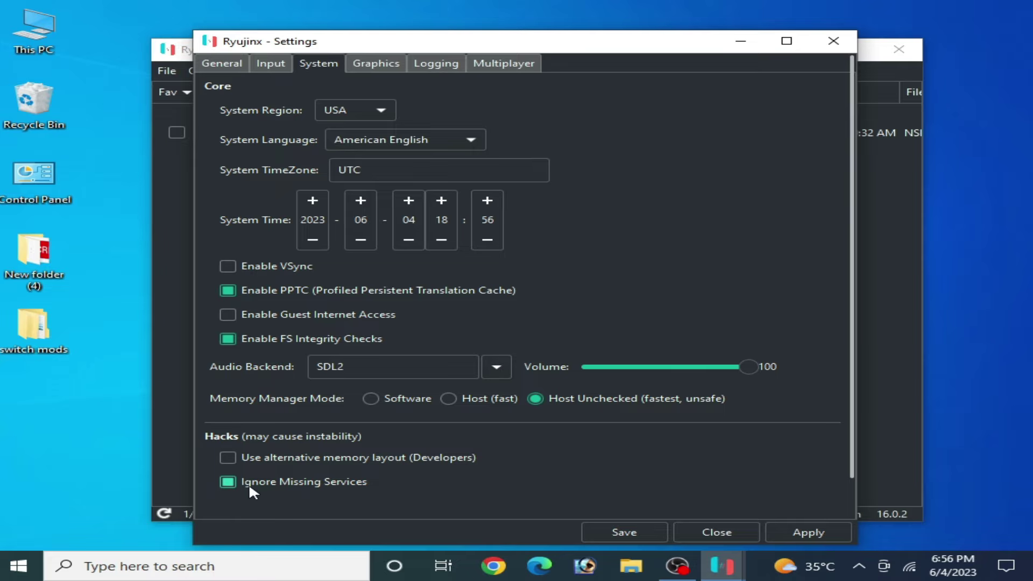
click(790, 529)
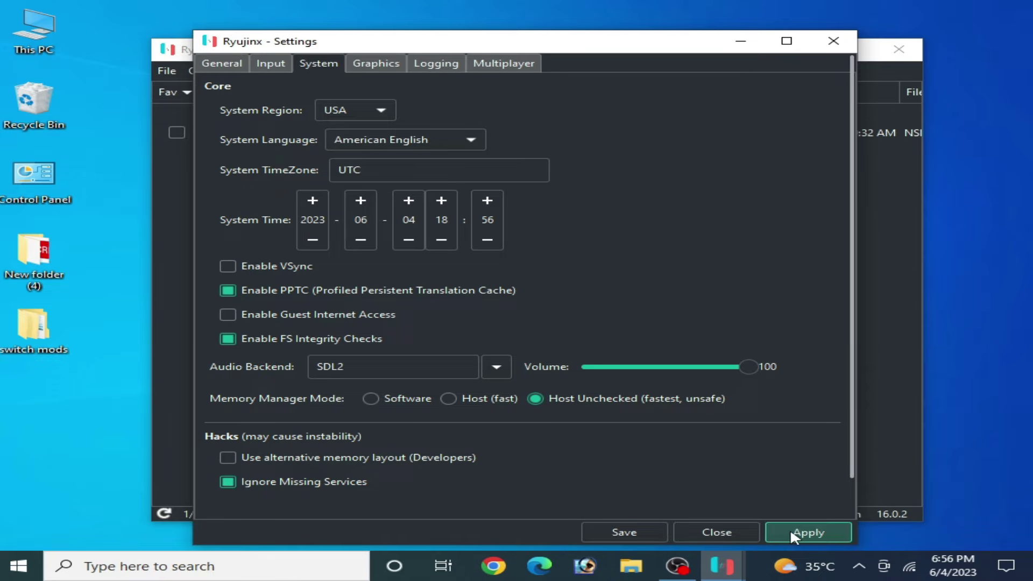
click(619, 533)
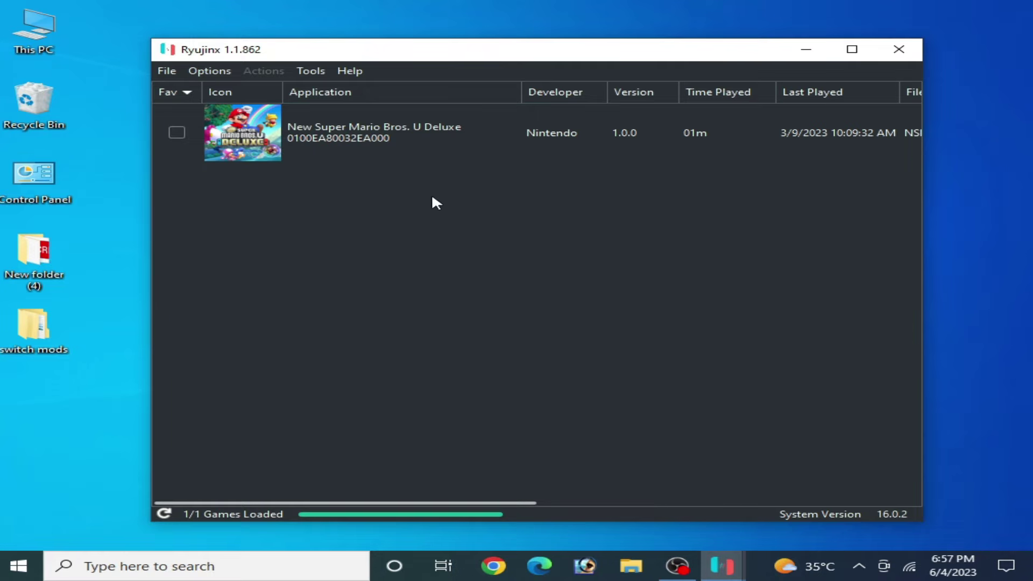
Open the switch mods folder from the desktop and move its window clear of the game entry
click(293, 131)
click(325, 239)
double_click(33, 328)
drag(272, 52, 614, 177)
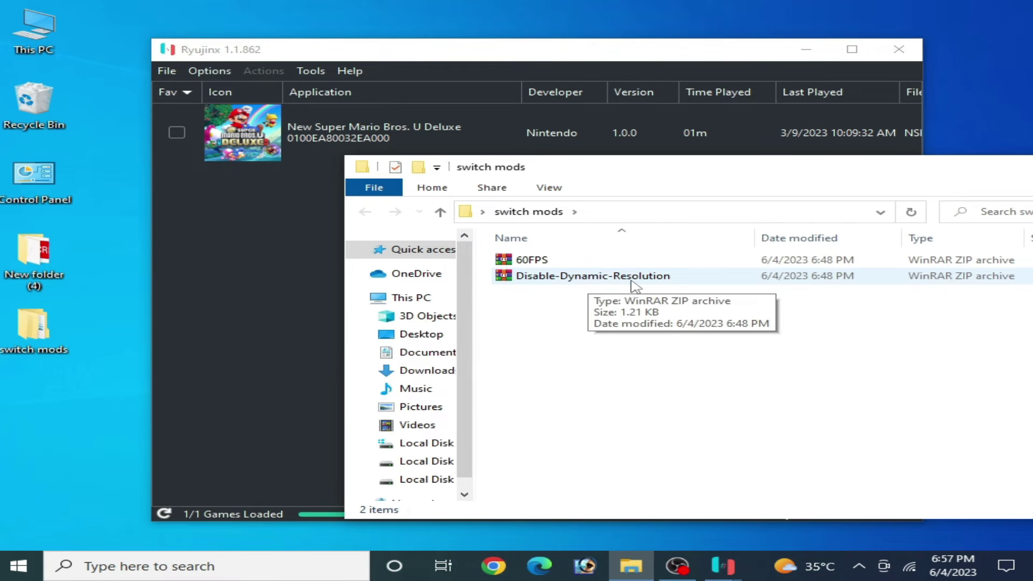
Extract the 60FPS and Disable-Dynamic-Resolution archives, each into a folder of its own name
click(532, 260)
right_click(532, 260)
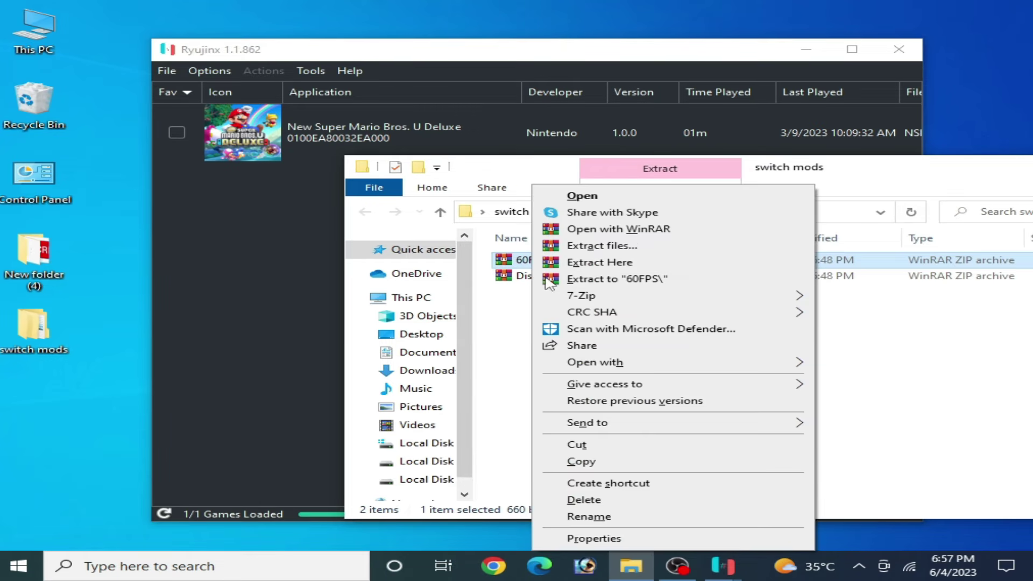
click(570, 279)
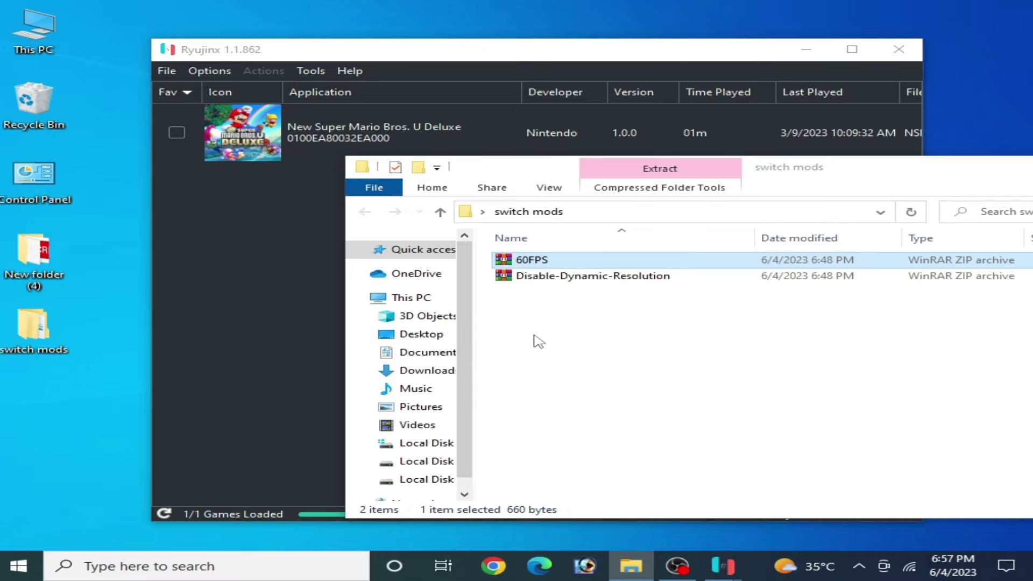
click(530, 293)
right_click(530, 293)
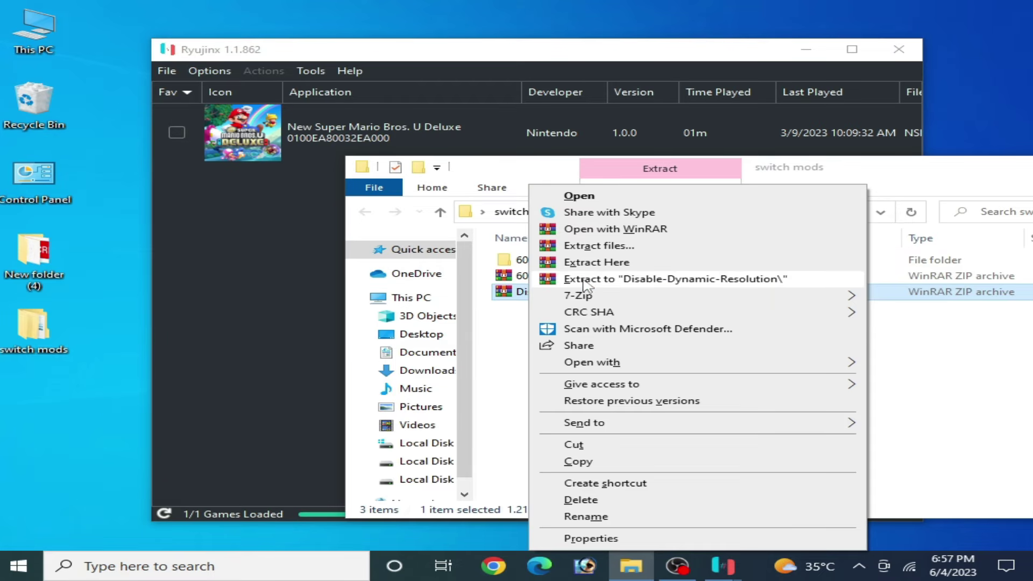
click(585, 282)
Open the extracted 60FPS folder, then open the mods directory of New Super Mario Bros. U Deluxe from Ryujinx
click(534, 262)
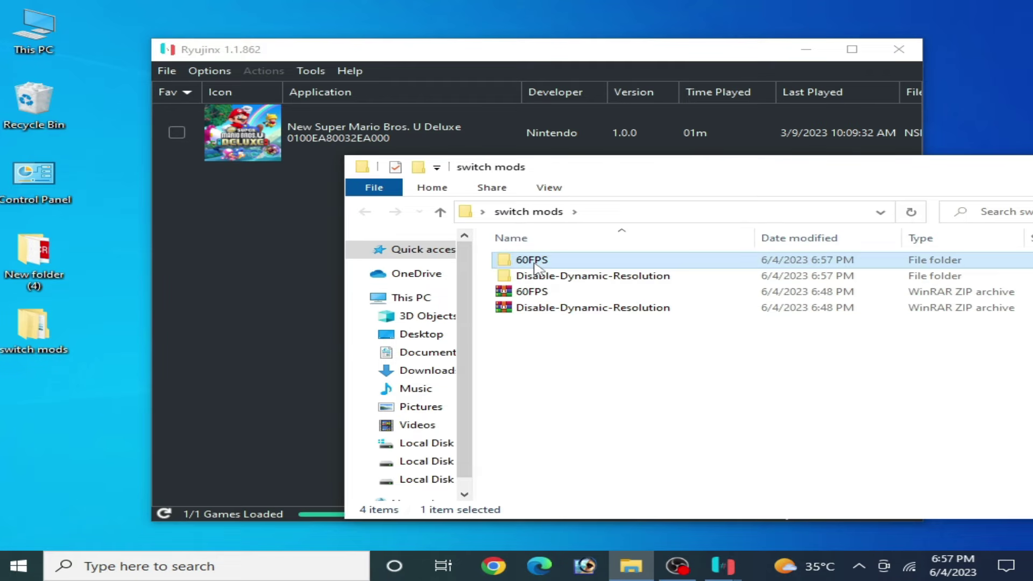
double_click(536, 262)
double_click(535, 261)
drag(577, 175, 682, 199)
click(356, 137)
right_click(344, 134)
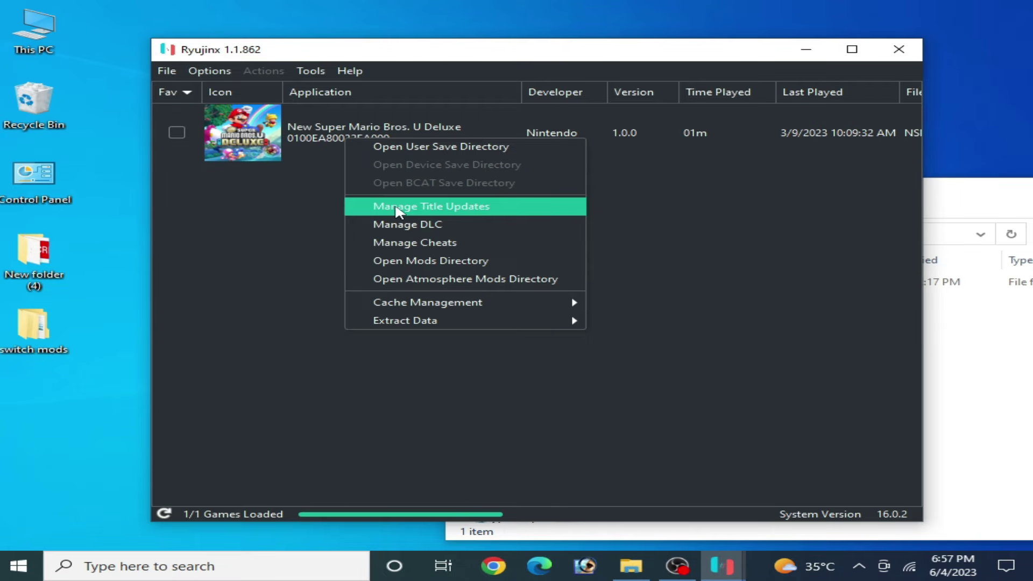
click(430, 261)
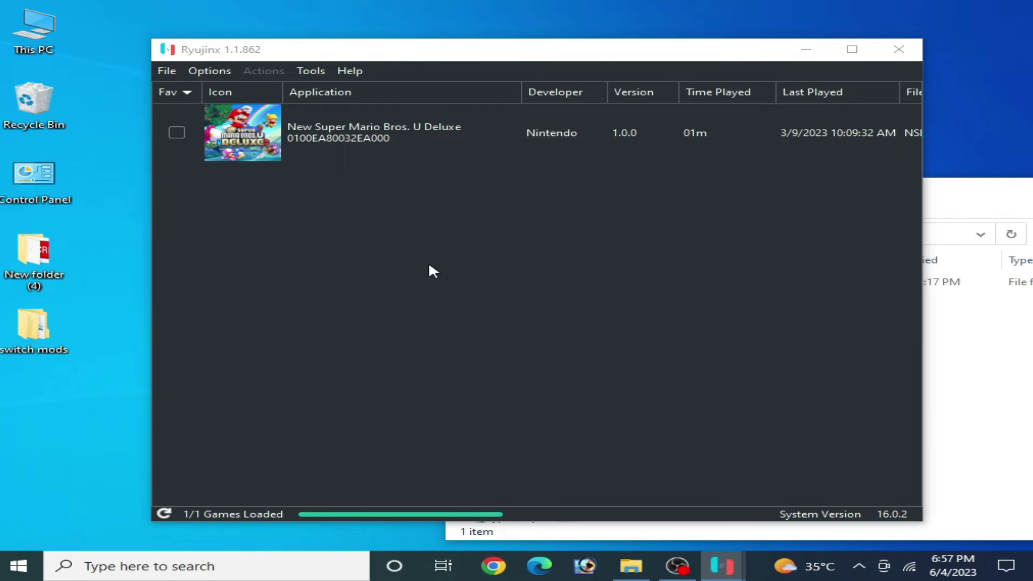
Copy the inner 60FPS folder into the game's empty 0100ea80032ea000 mods directory
click(939, 398)
click(466, 234)
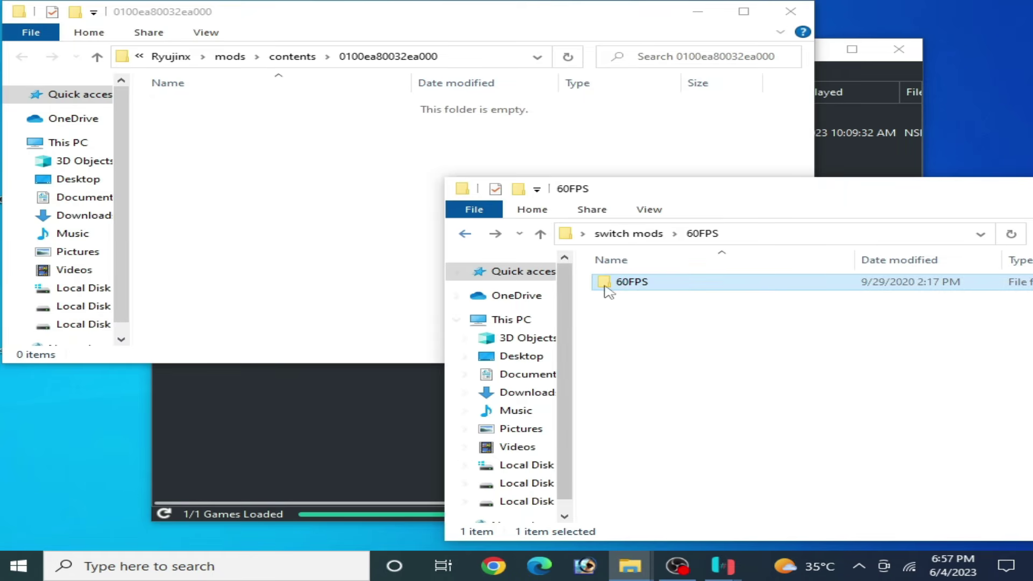
right_click(625, 286)
click(673, 445)
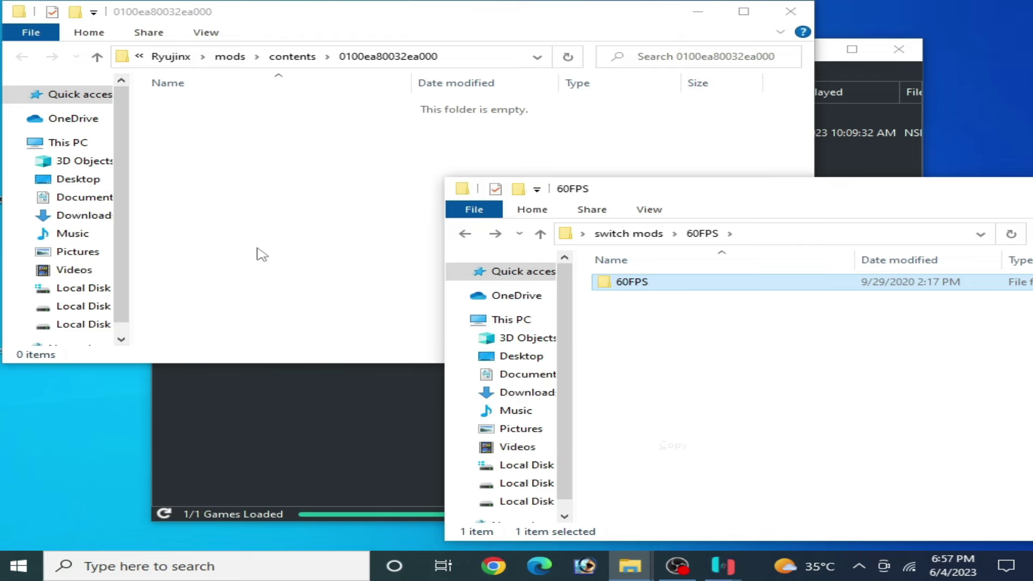
right_click(241, 214)
click(283, 318)
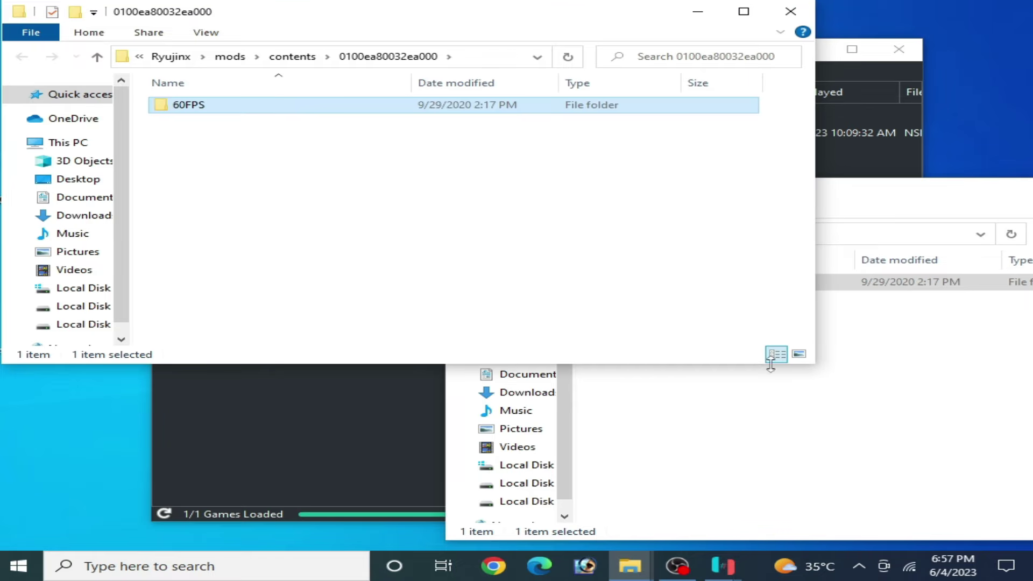
Copy the inner Disable-Dynamic-Resolution folder from switch mods into the game's 0100ea80032ea000 mods directory
click(813, 435)
click(465, 234)
drag(676, 189, 588, 159)
double_click(557, 270)
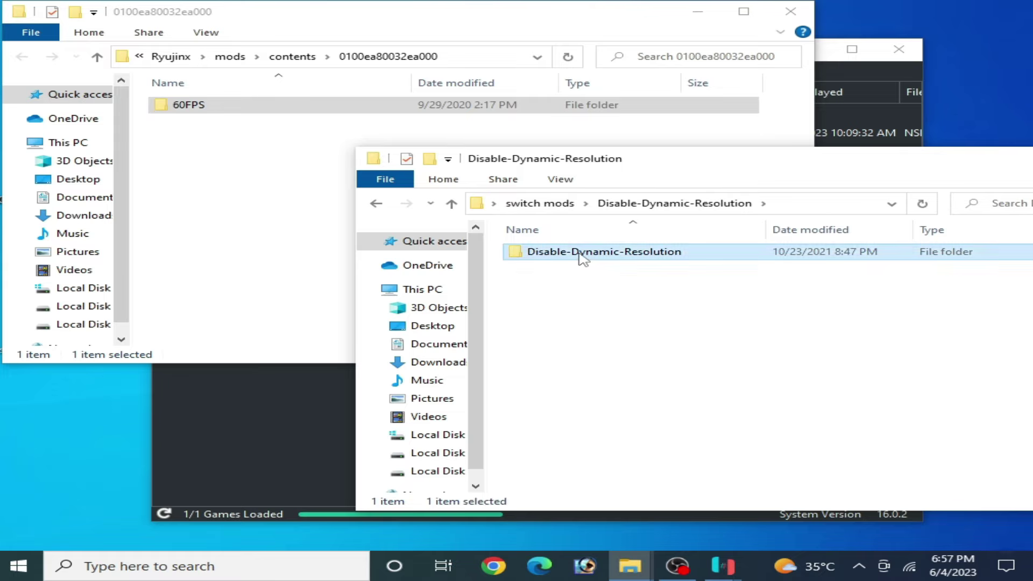
double_click(581, 256)
click(376, 204)
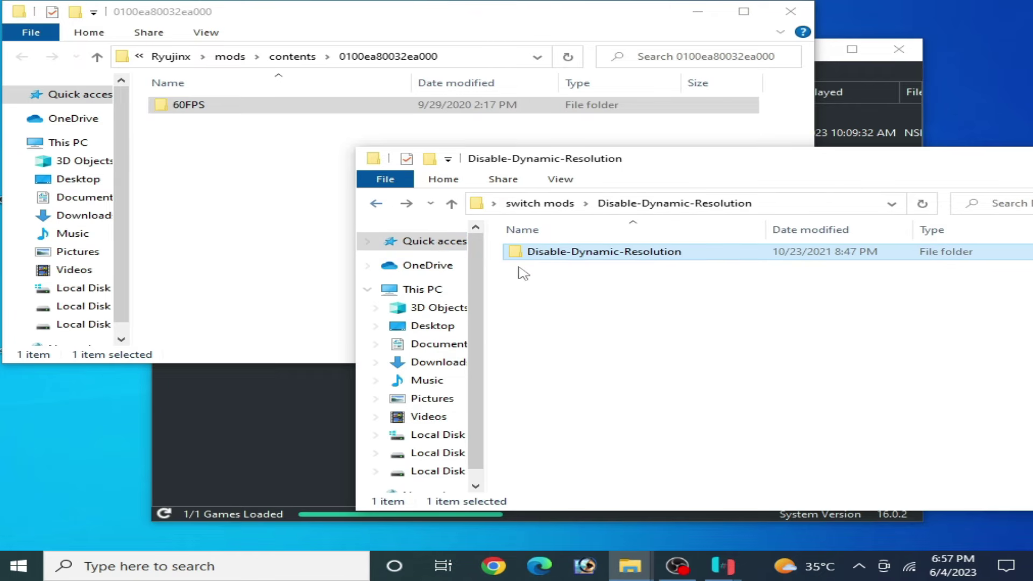
right_click(554, 261)
click(610, 445)
click(230, 211)
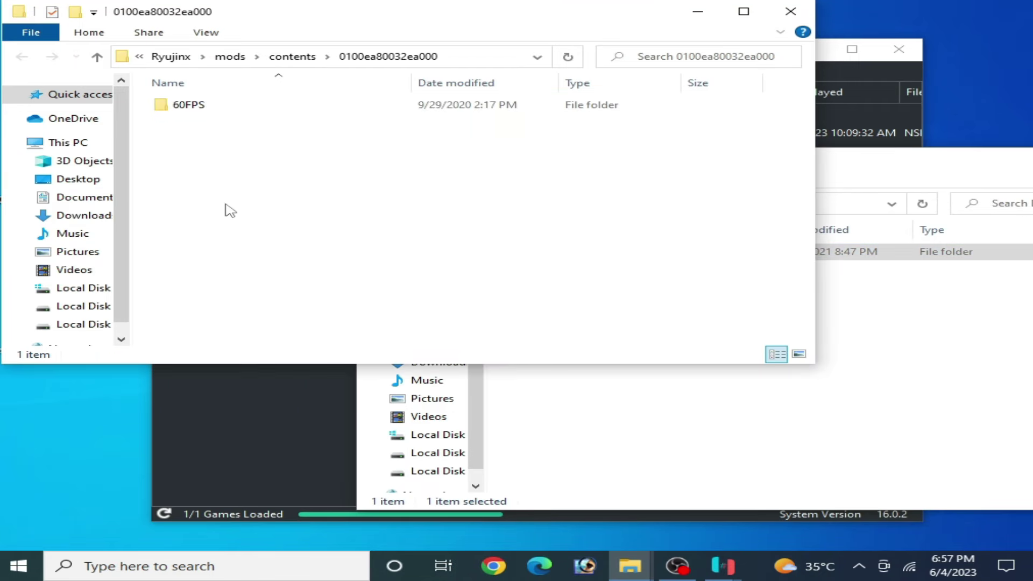
right_click(233, 192)
click(278, 297)
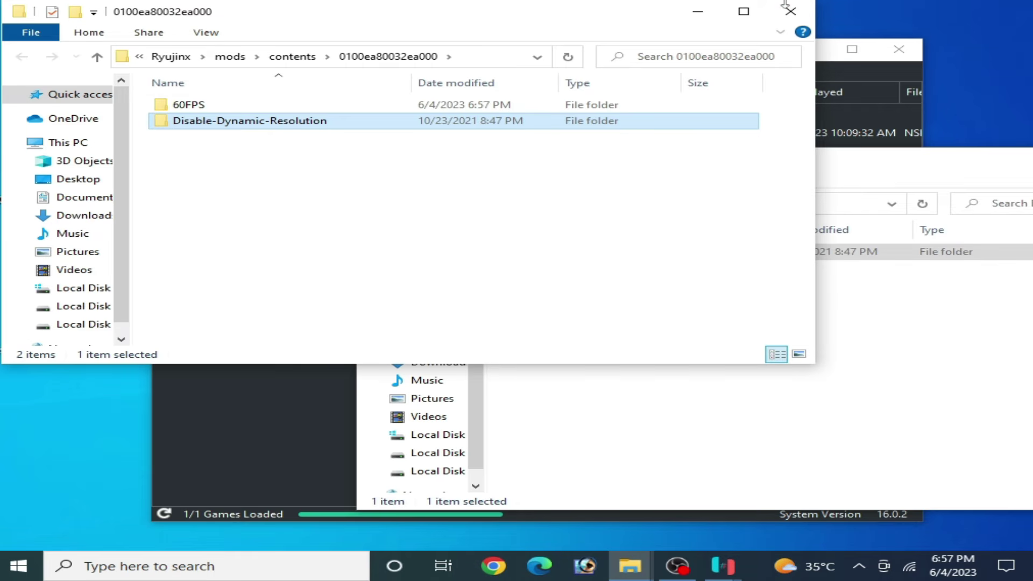
Close the game's mods directory window and the Disable-Dynamic-Resolution folder window
click(790, 11)
drag(813, 161, 671, 162)
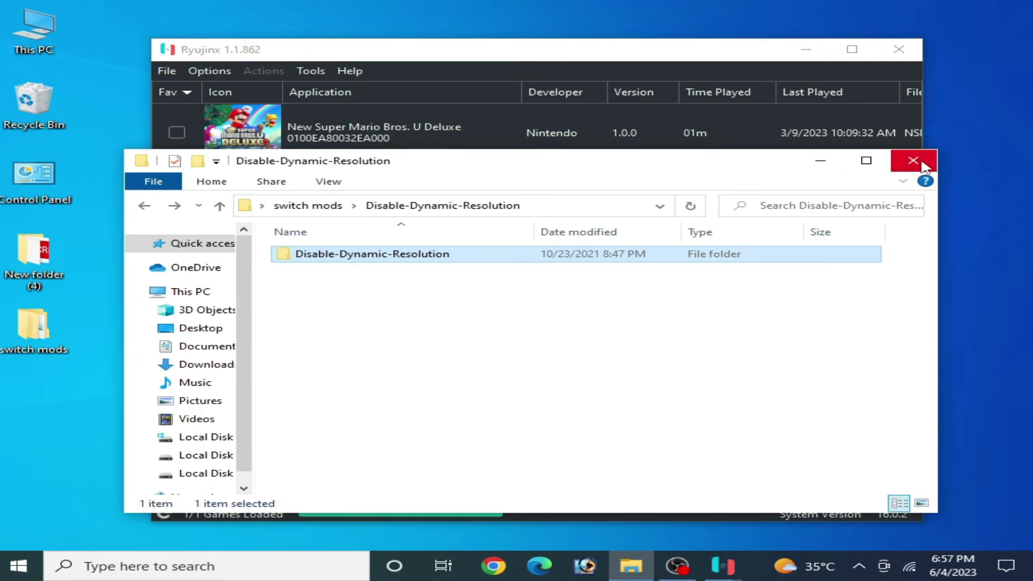
click(913, 160)
click(355, 137)
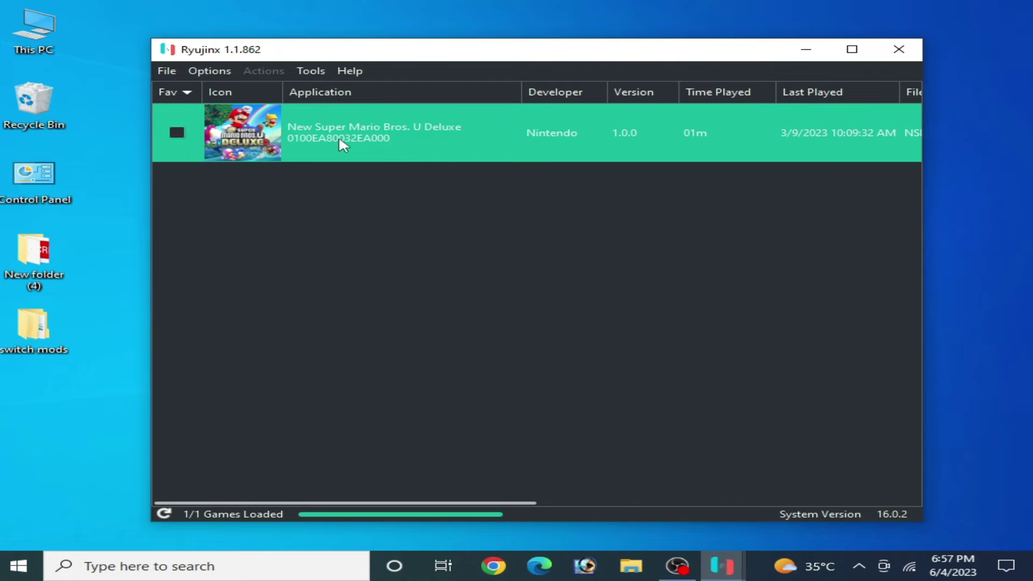
click(273, 227)
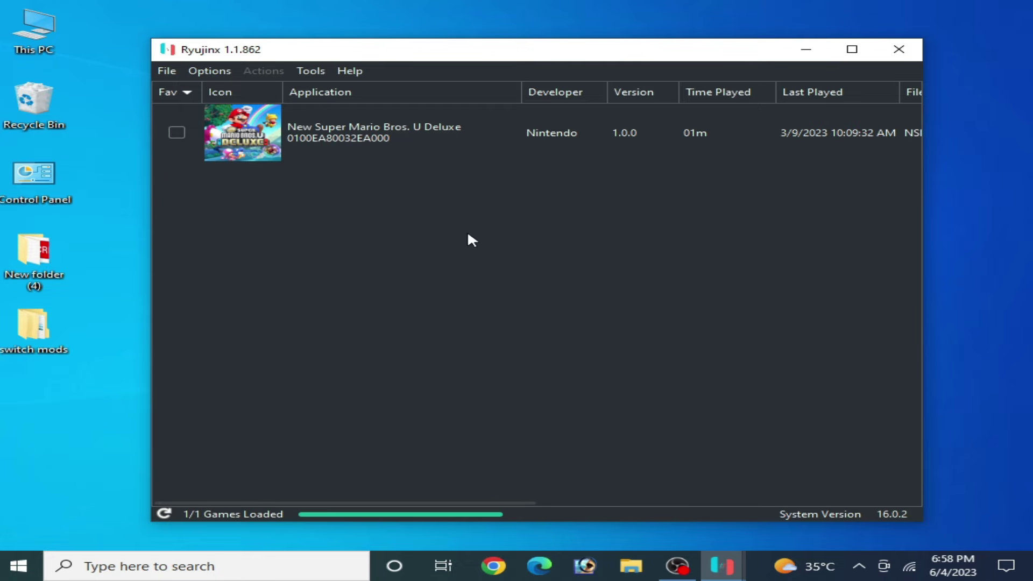
right_click(338, 136)
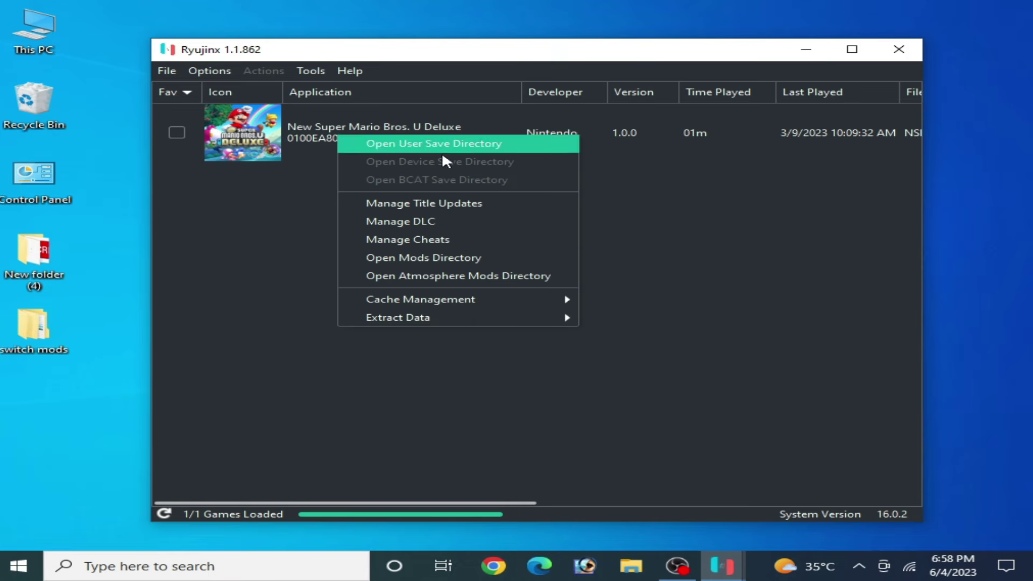
click(353, 237)
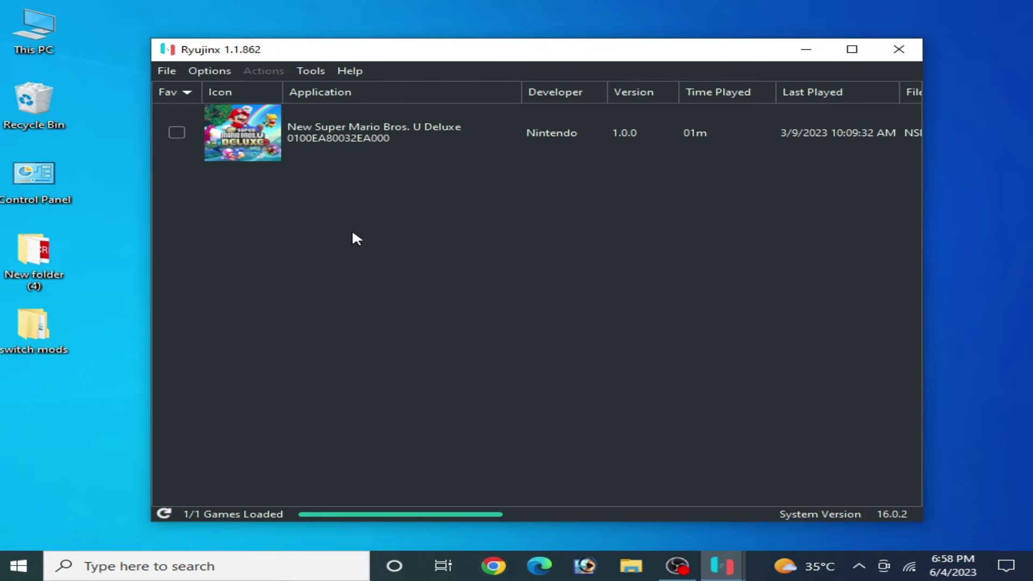
Open the Windows display Graphics settings and remove yuzu from the graphics performance preference list
right_click(79, 407)
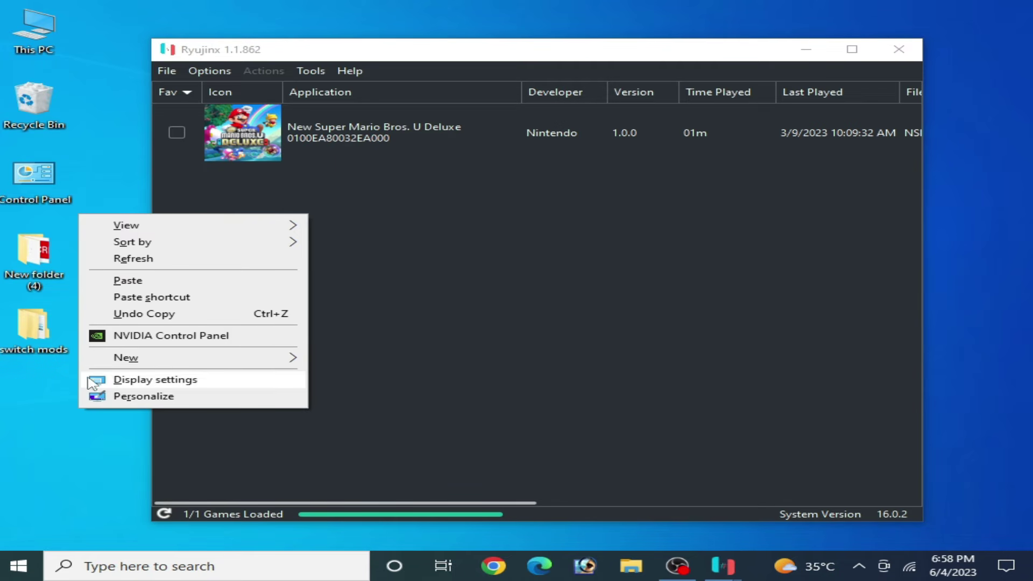
click(164, 396)
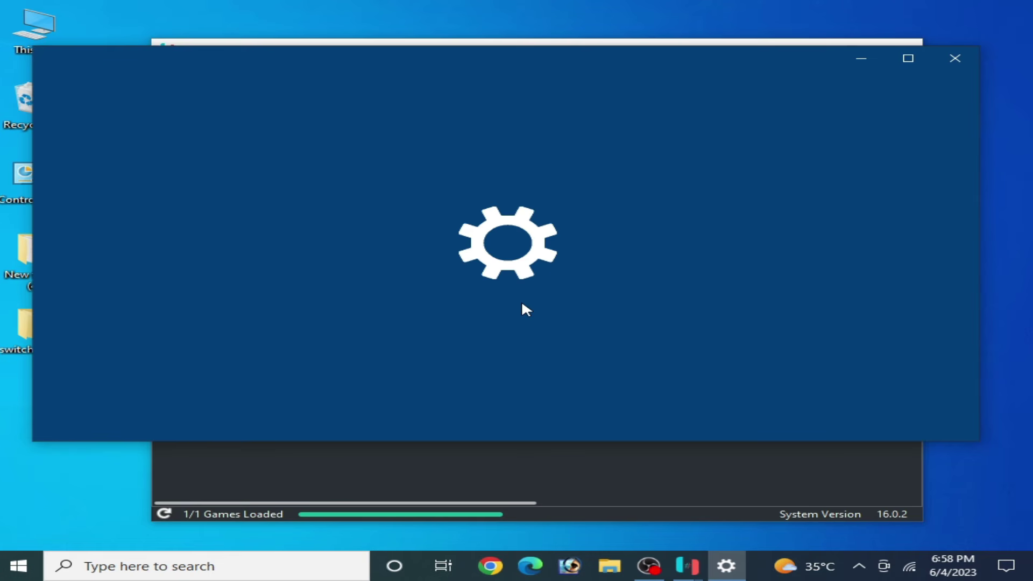
scroll(375, 323, down, 10)
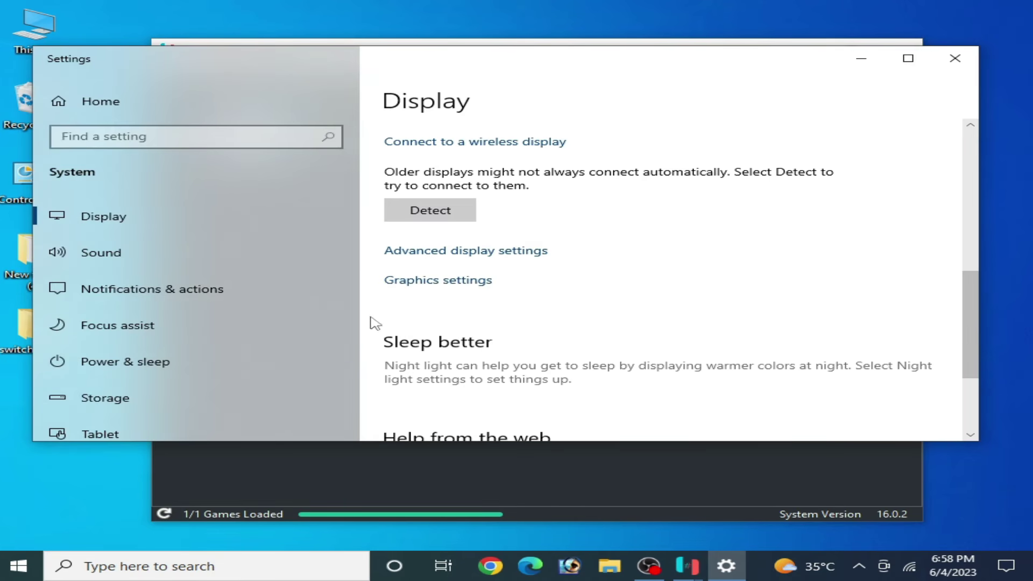
click(457, 282)
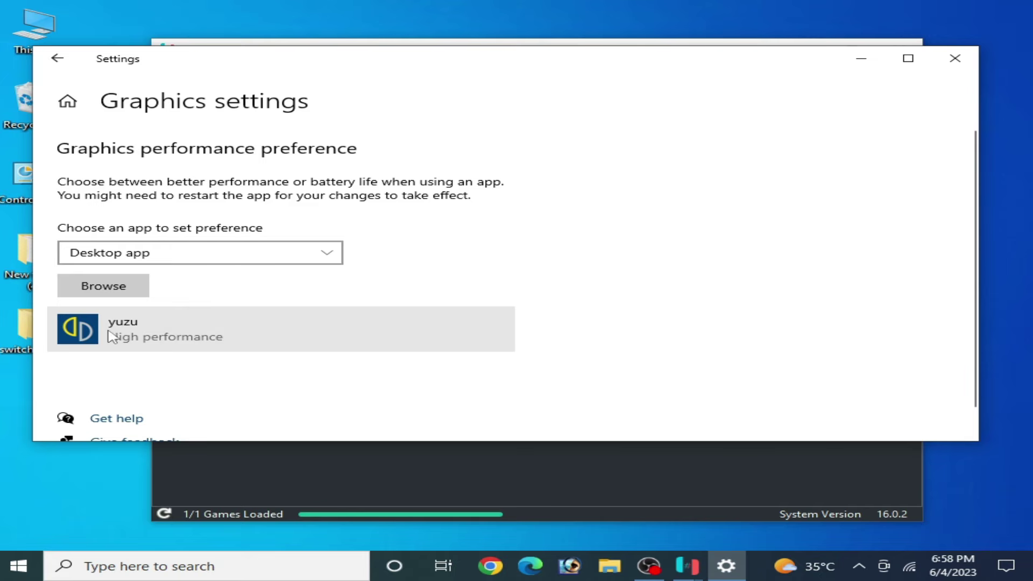
click(109, 334)
click(443, 408)
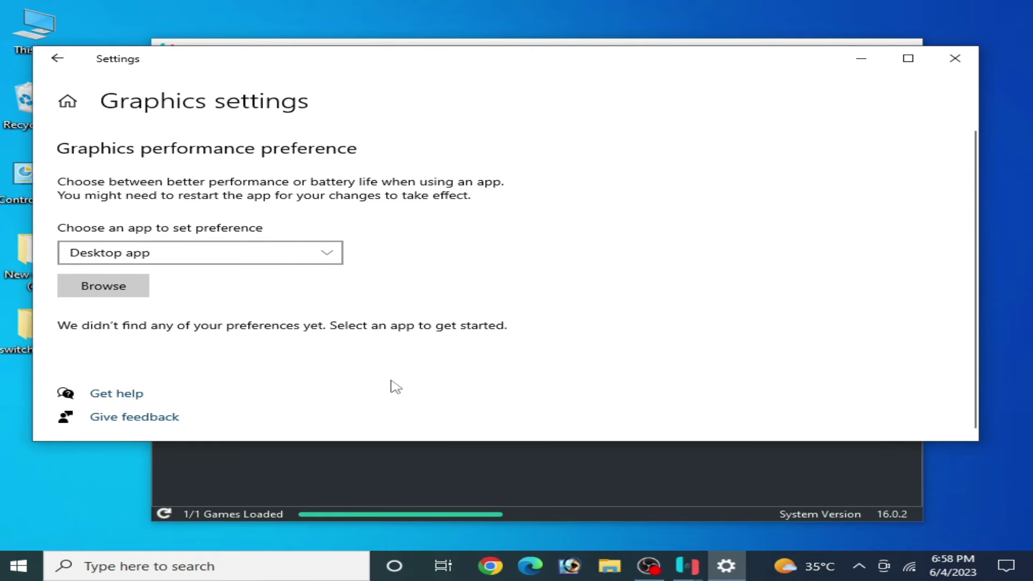
Add the Ryujinx application from its publish folder, located through the desktop shortcut, as a desktop app in the graphics performance list
click(115, 287)
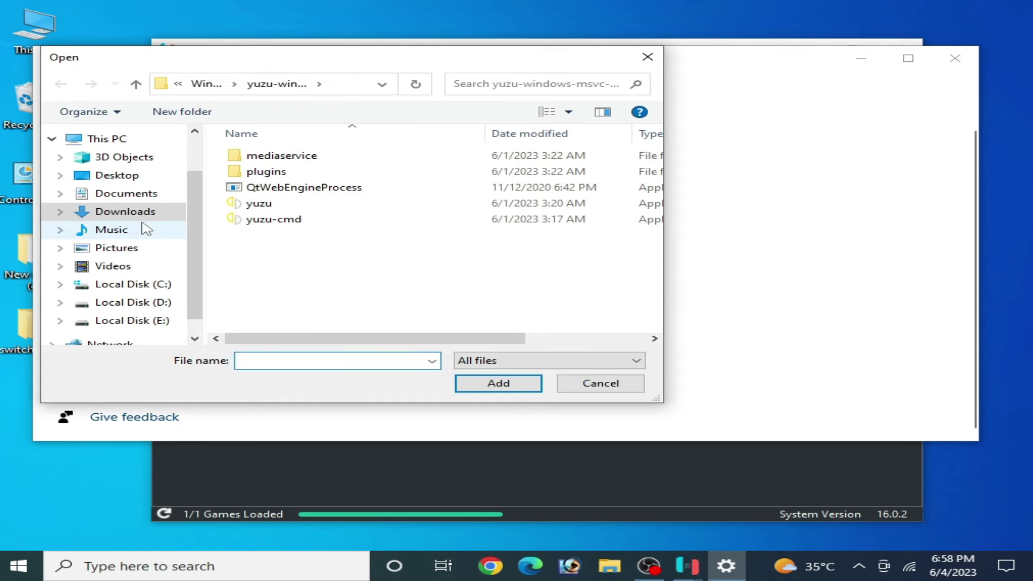
click(117, 175)
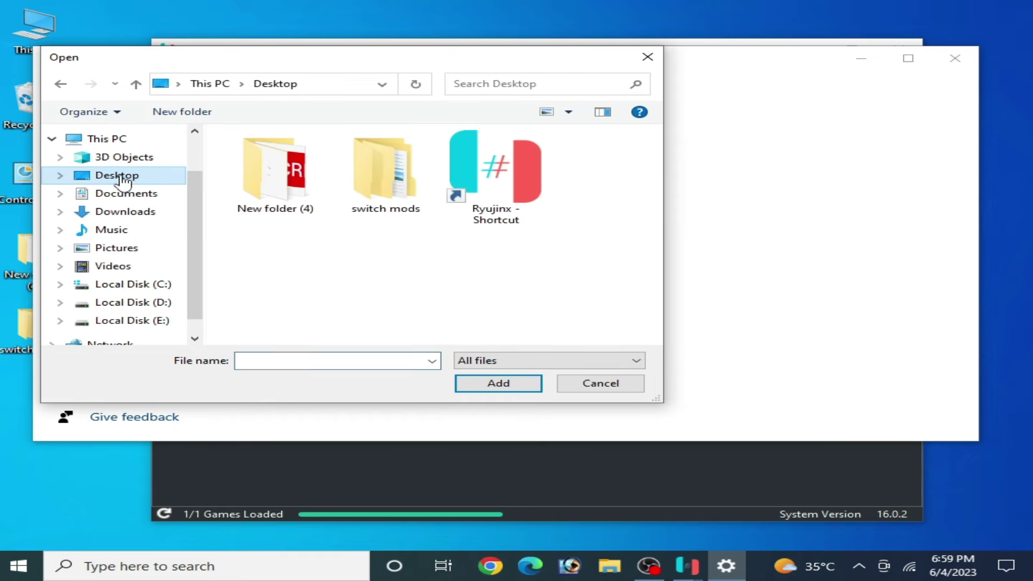
click(495, 188)
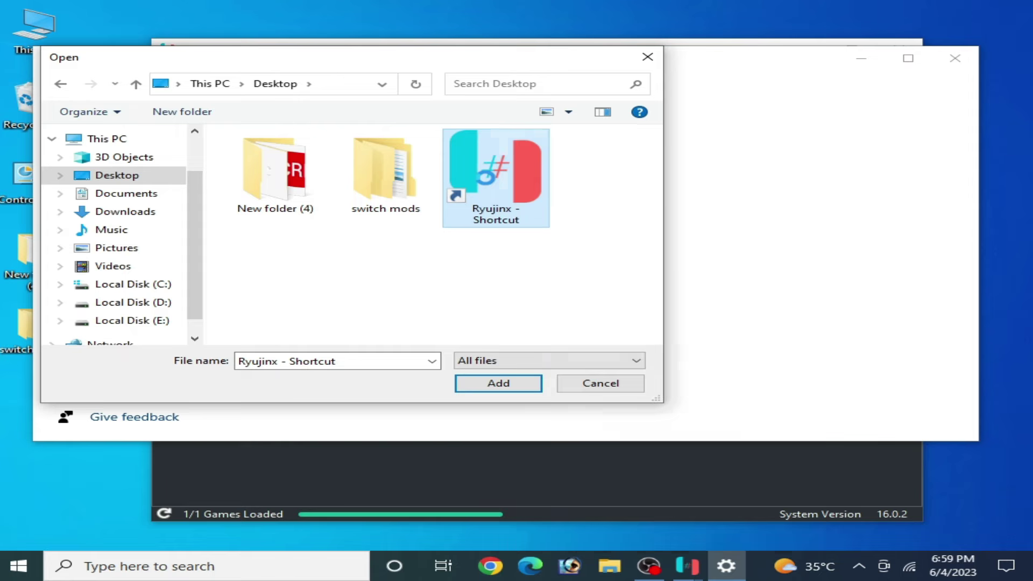
right_click(490, 182)
click(503, 179)
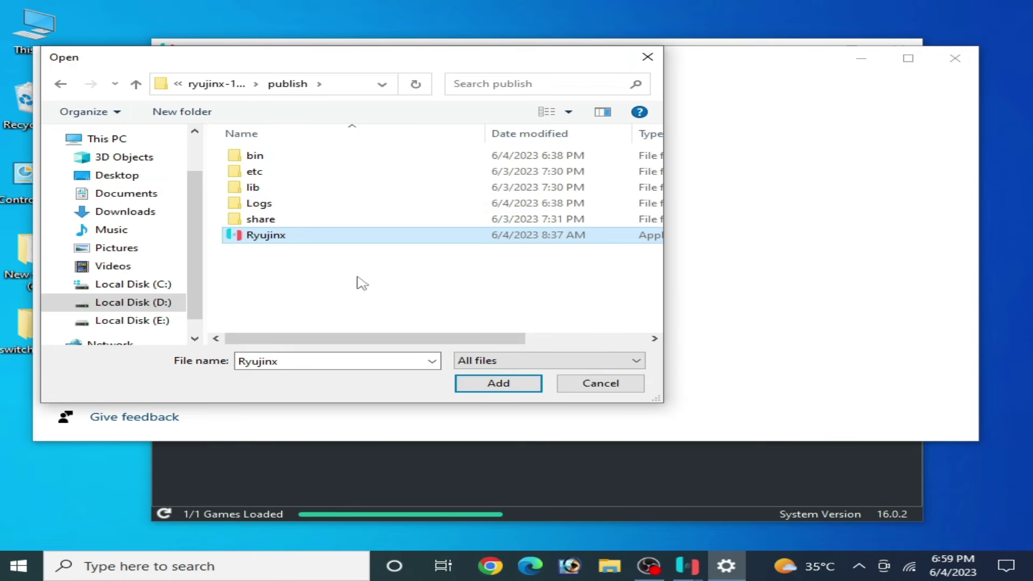
click(271, 237)
click(502, 382)
click(503, 383)
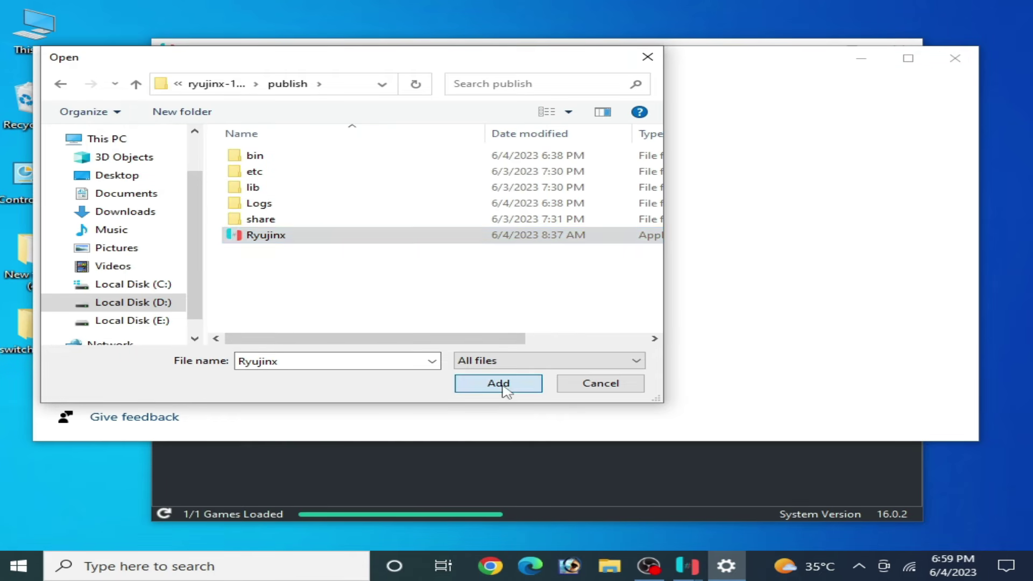
Set Ryujinx's graphics preference to High performance, save it, and close the Windows Settings
click(362, 394)
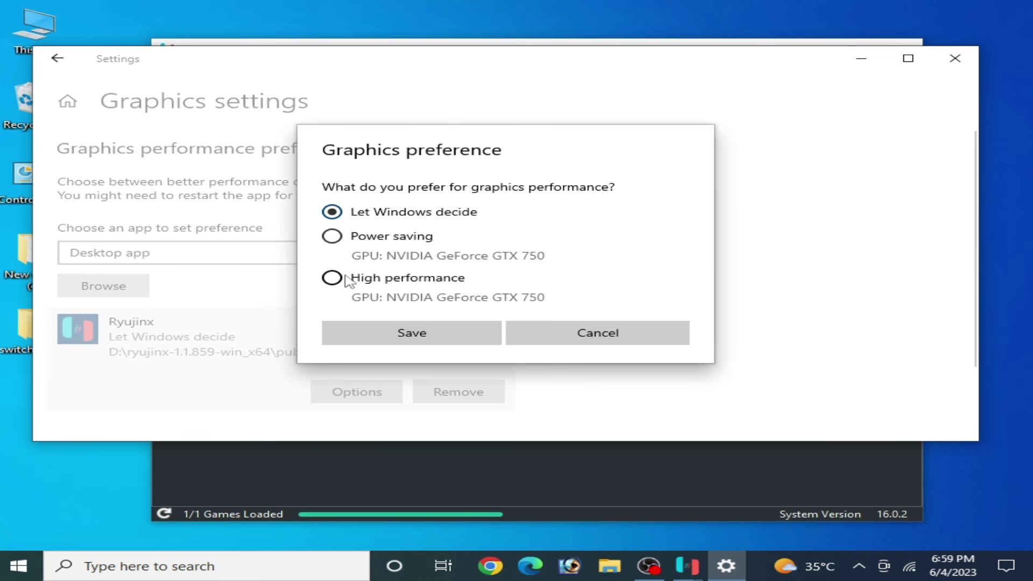
click(345, 278)
click(415, 332)
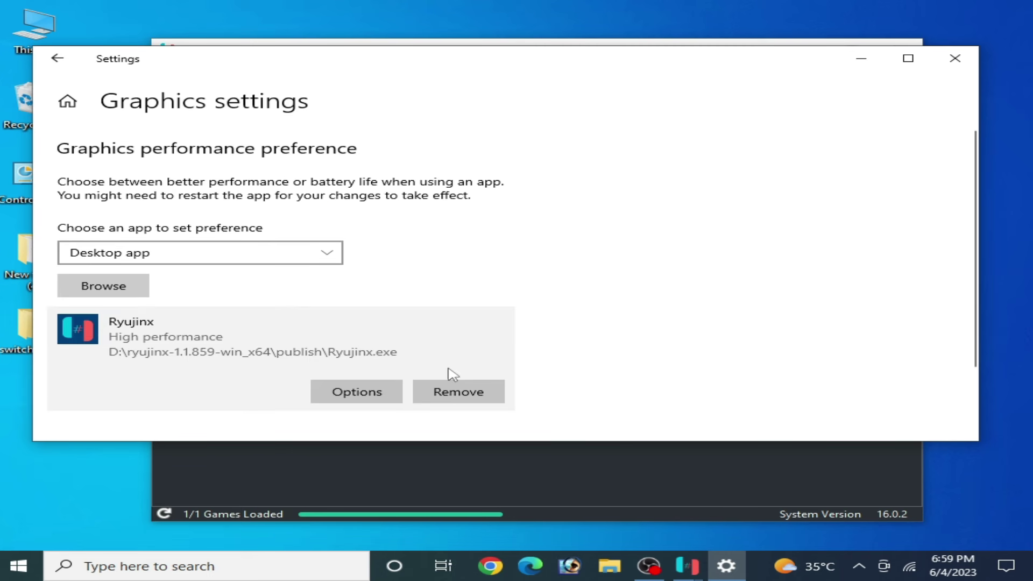
click(955, 58)
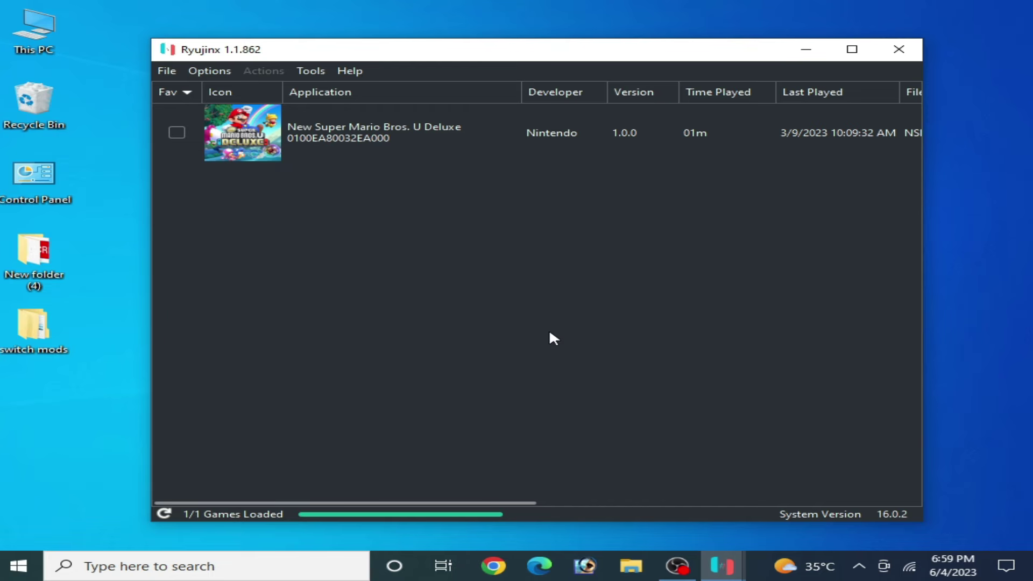
Open the NVIDIA Control Panel from the desktop and show the Adjust Image Settings with Preview page
right_click(967, 296)
click(907, 416)
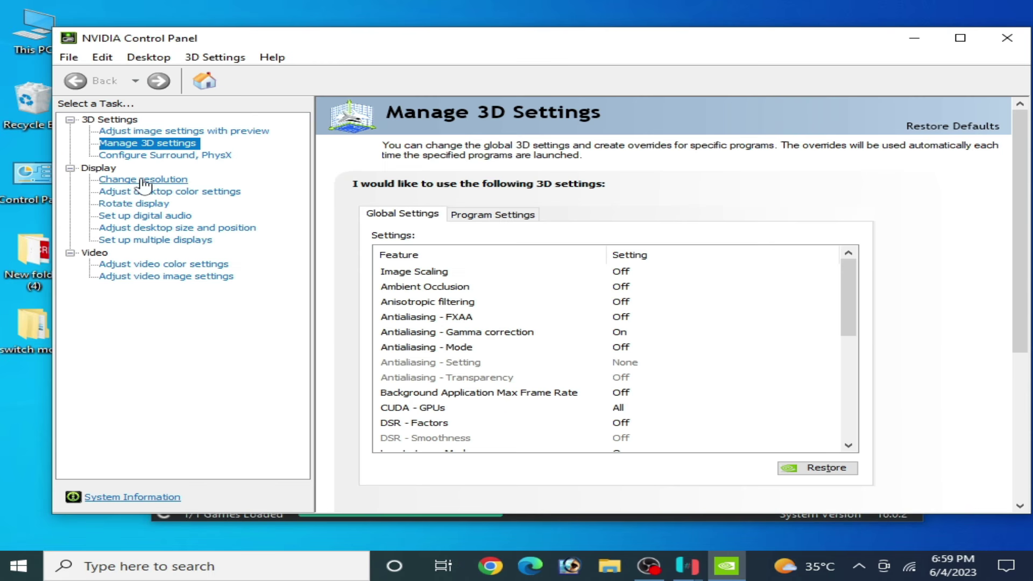
click(166, 130)
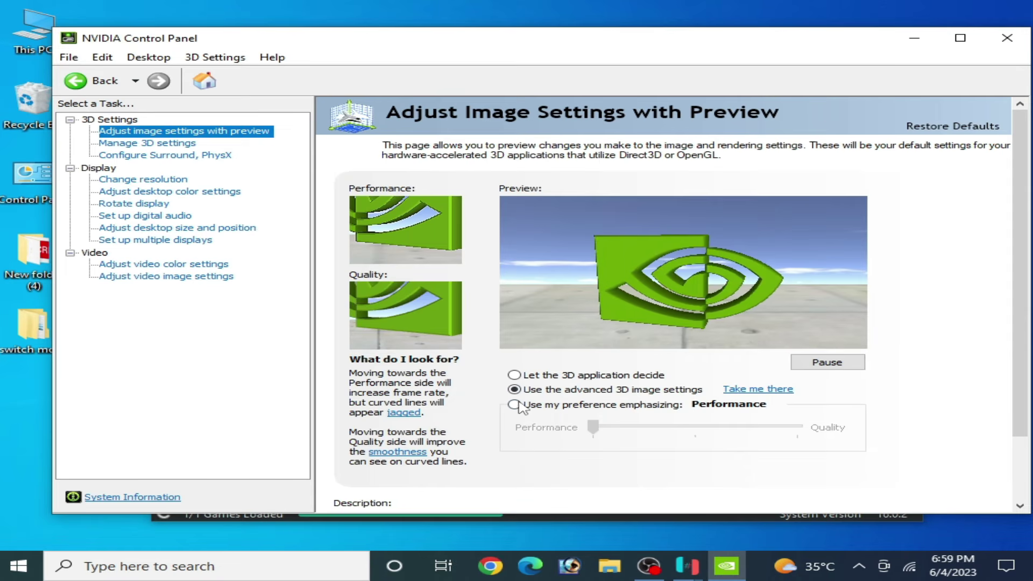
Try the preference slider at Balanced and Performance, and return to Use the advanced 3D image settings
click(515, 404)
click(641, 429)
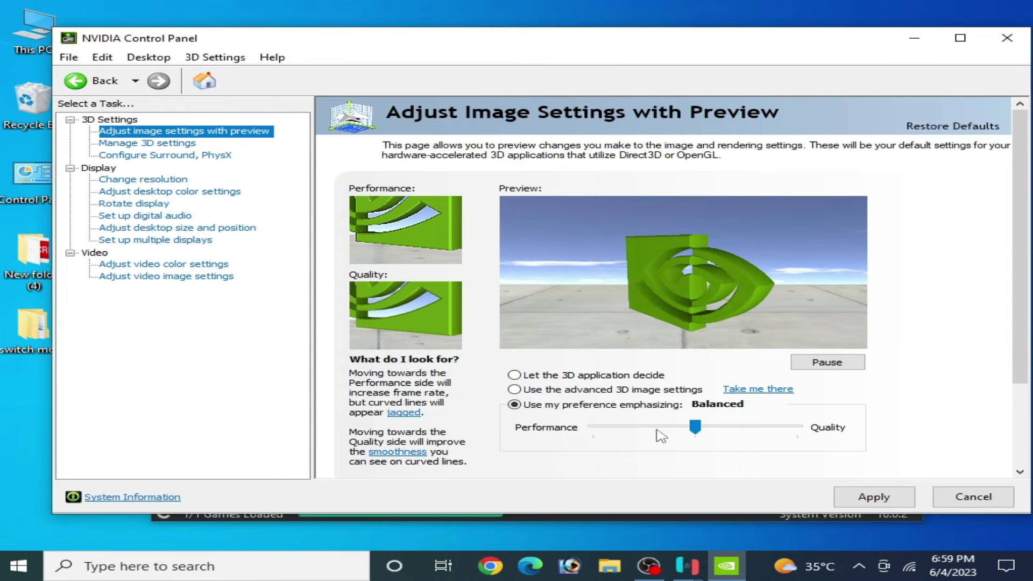
click(599, 433)
click(514, 389)
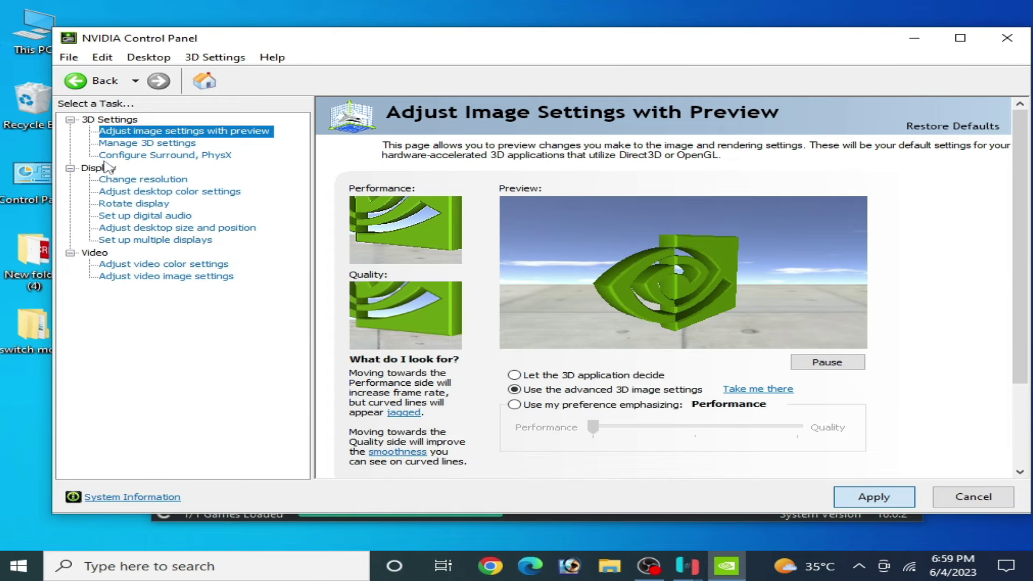
In the global 3D settings, select NVIDIA GeForce GTX 750 as the OpenGL rendering GPU
click(150, 144)
drag(856, 299, 859, 357)
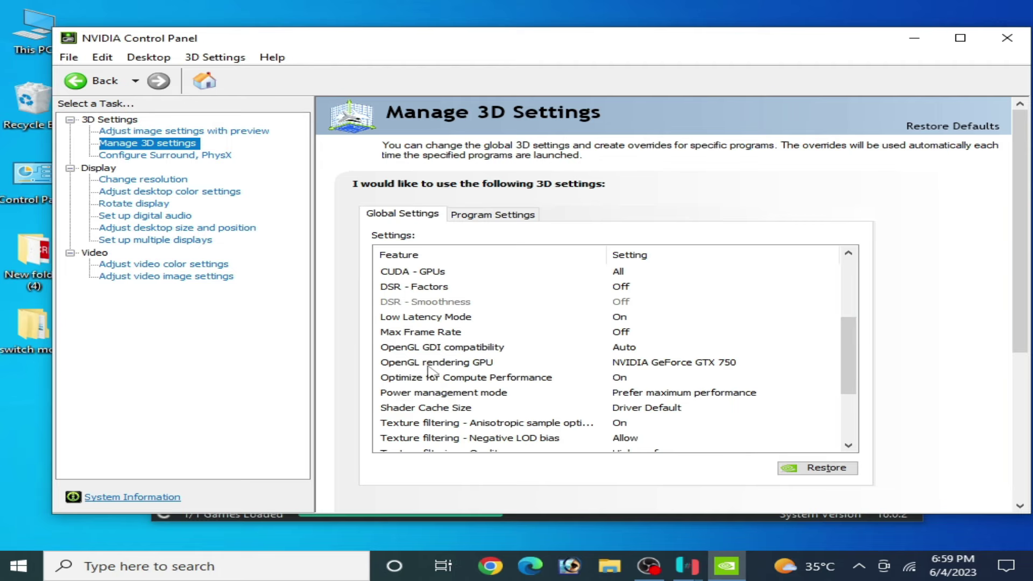
click(669, 366)
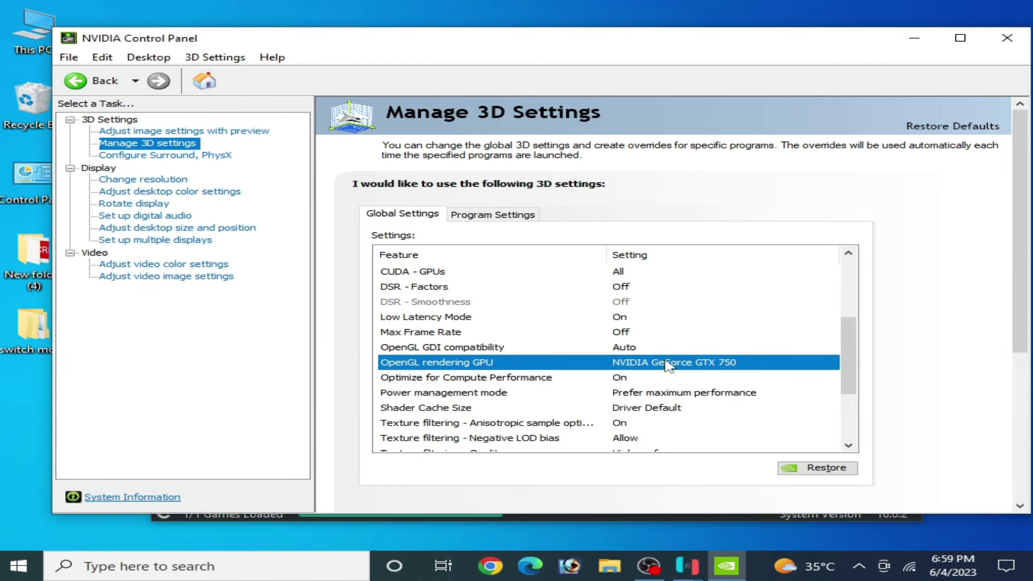
click(666, 361)
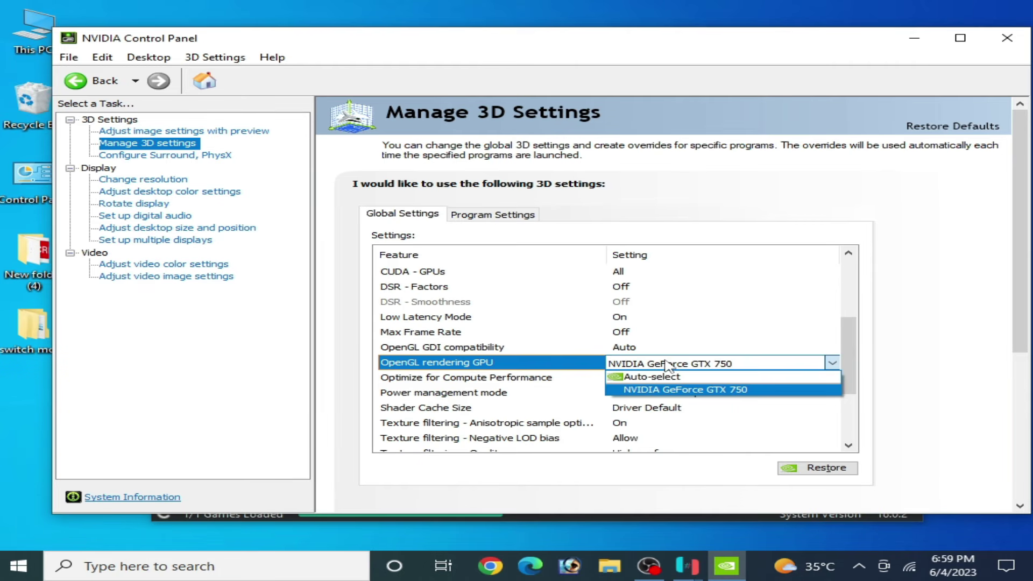
click(680, 389)
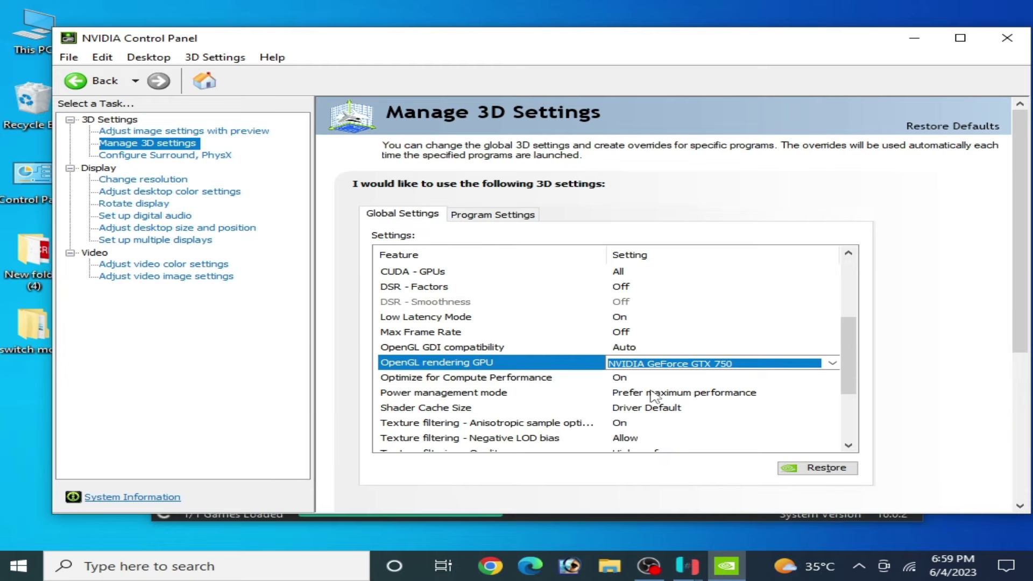
Try Texture filtering - Quality at High quality, return it to High performance, and apply the global 3D settings
scroll(849, 371, down, 2)
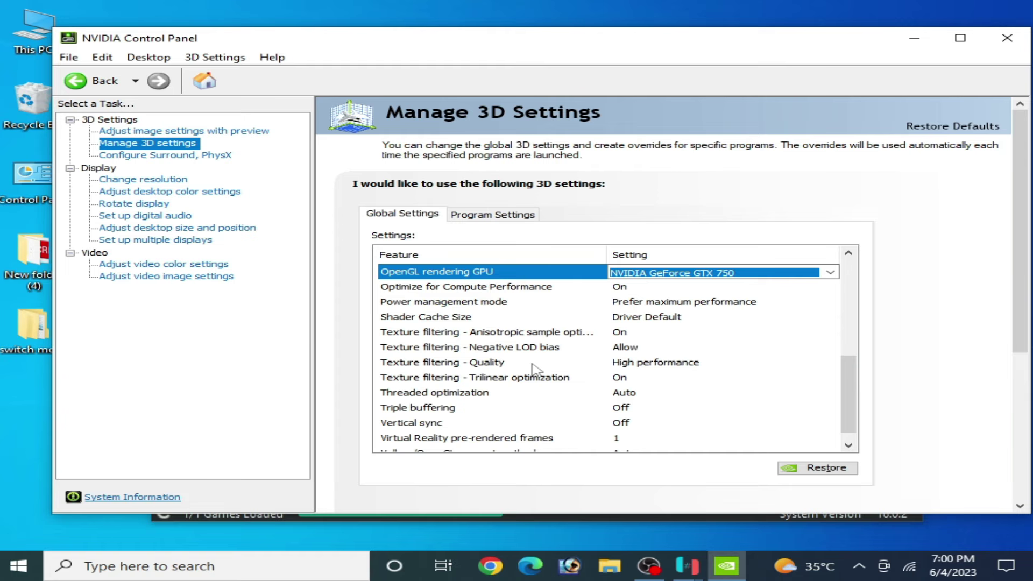
click(675, 364)
click(676, 364)
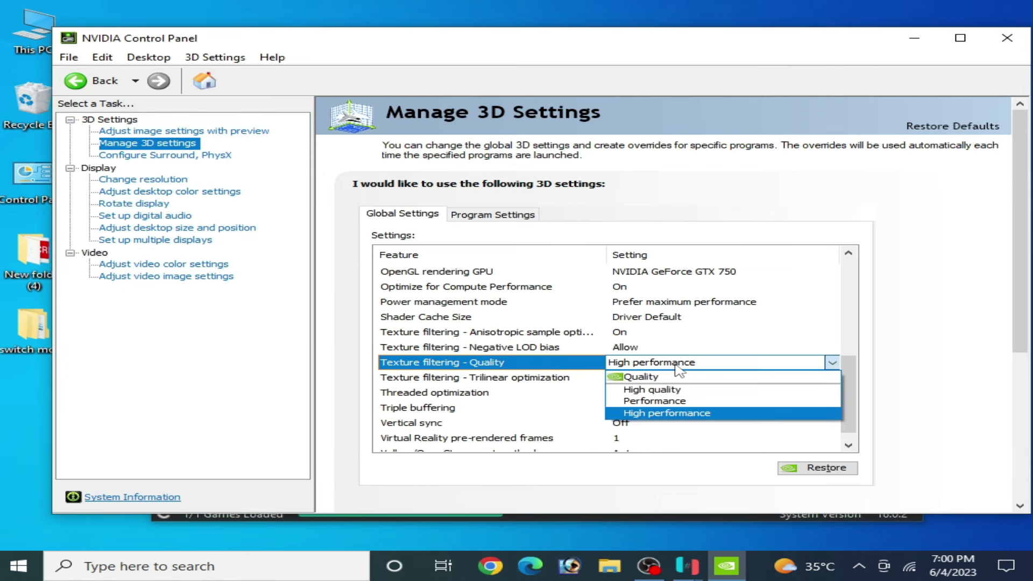
click(665, 394)
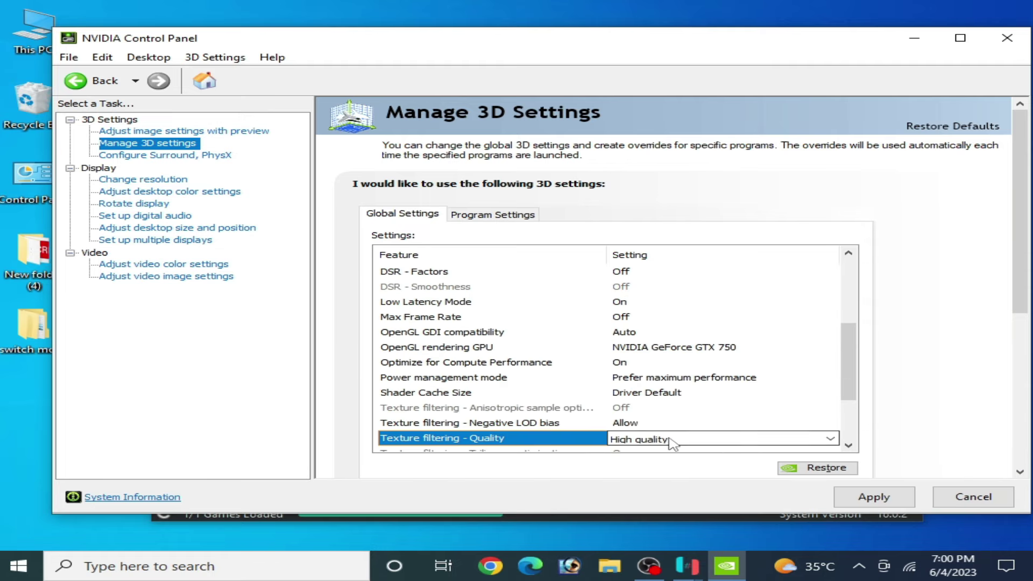
click(669, 438)
click(671, 489)
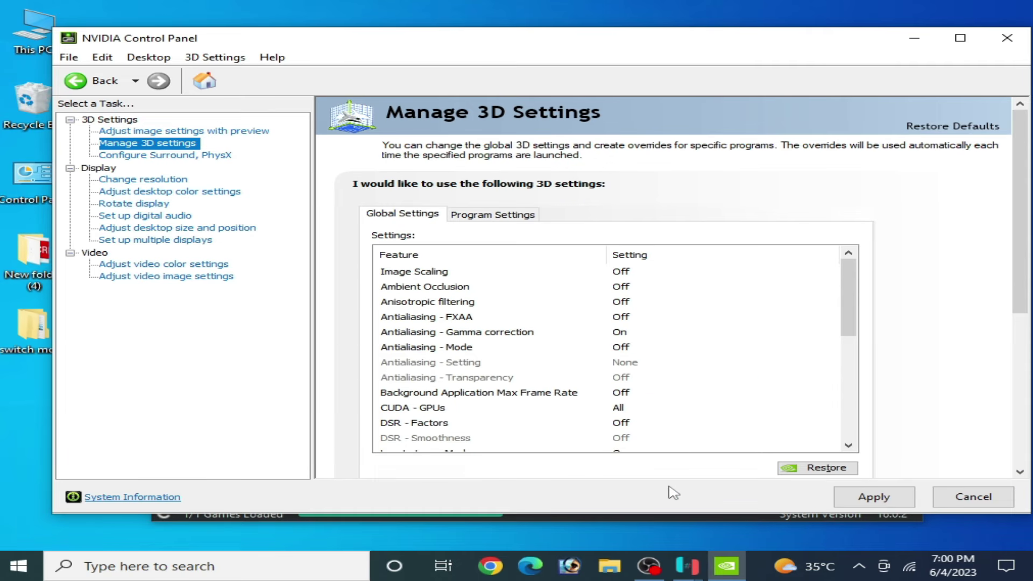
click(873, 502)
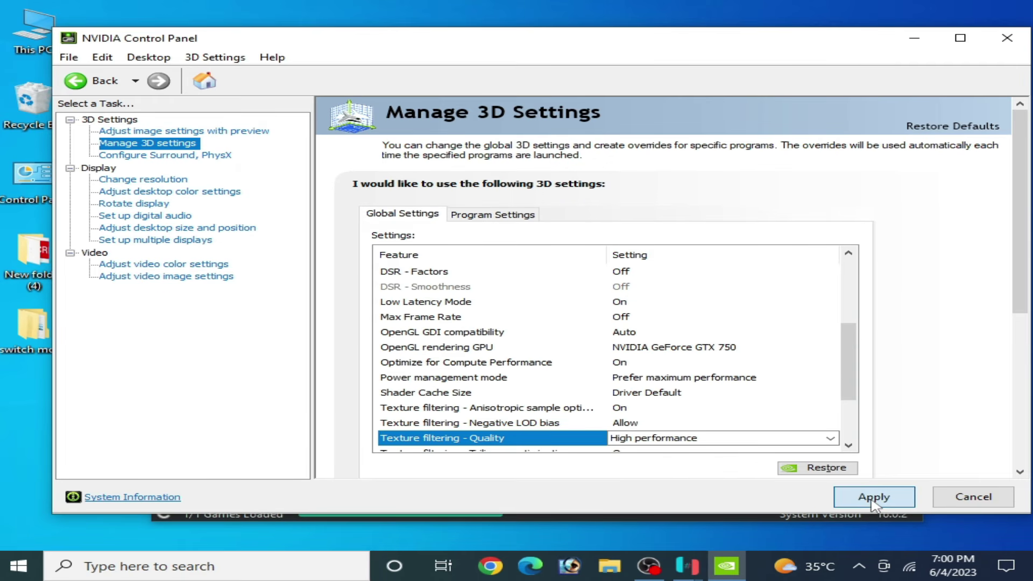
Try Auto-select as the PhysX processor, set it back to NVIDIA GeForce GTX 750, and apply the PhysX configuration
click(157, 157)
click(887, 240)
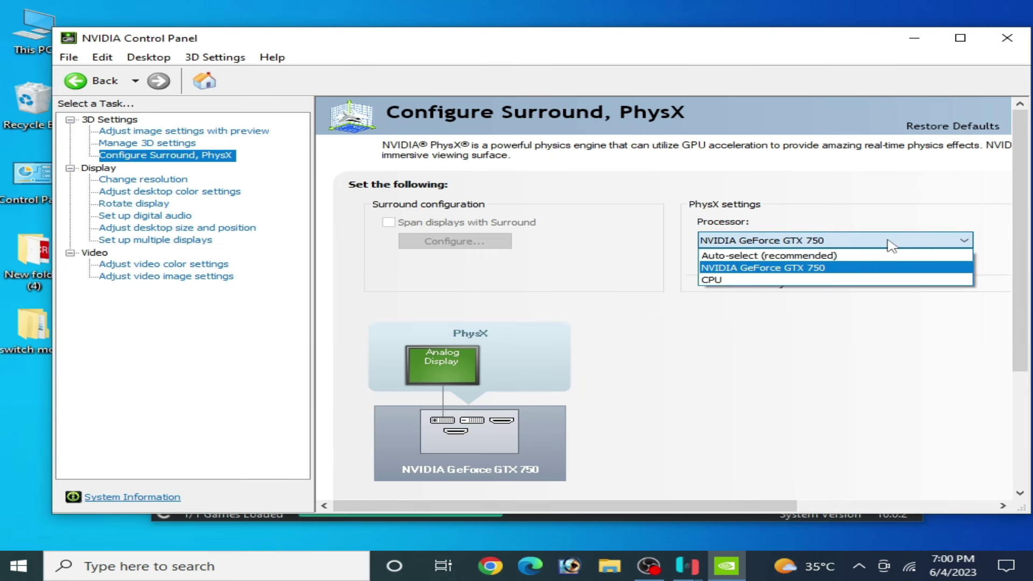
click(780, 277)
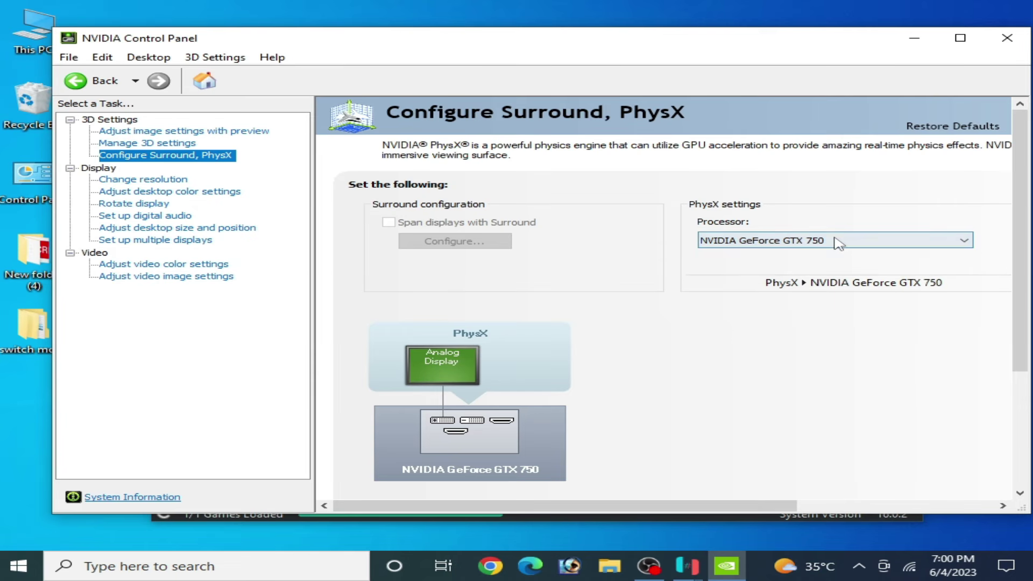
click(775, 240)
click(758, 257)
click(775, 240)
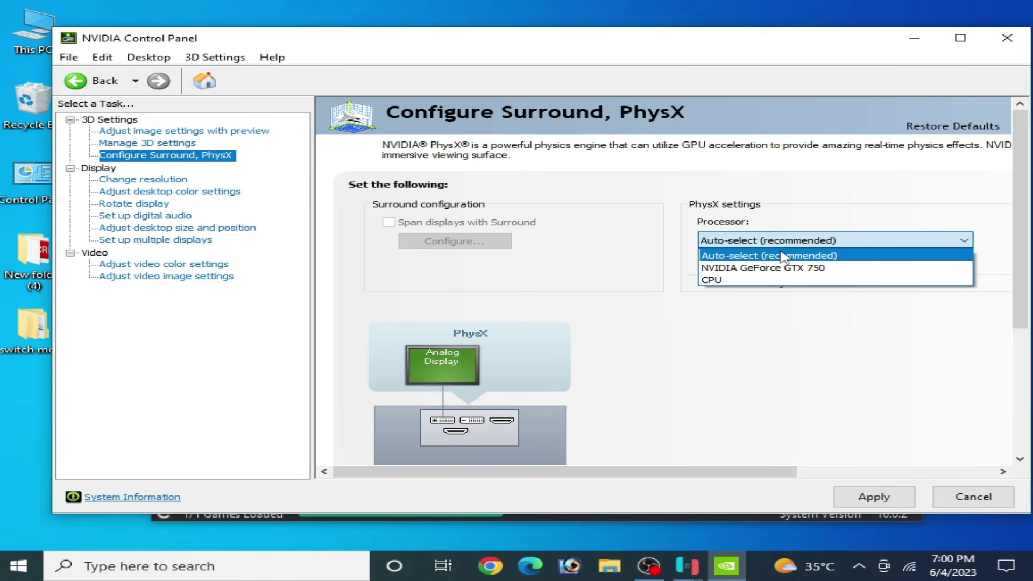
click(767, 268)
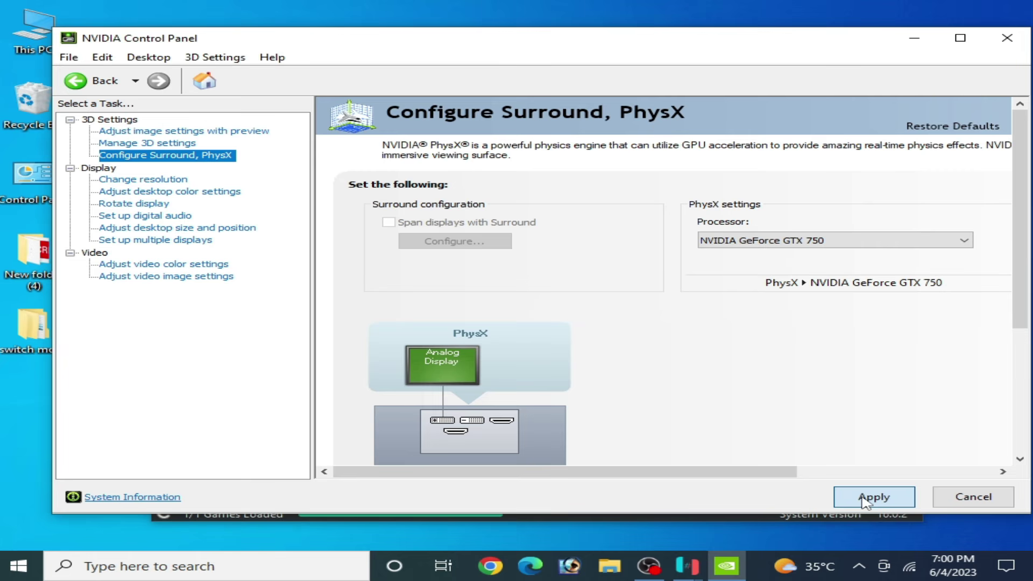
click(865, 501)
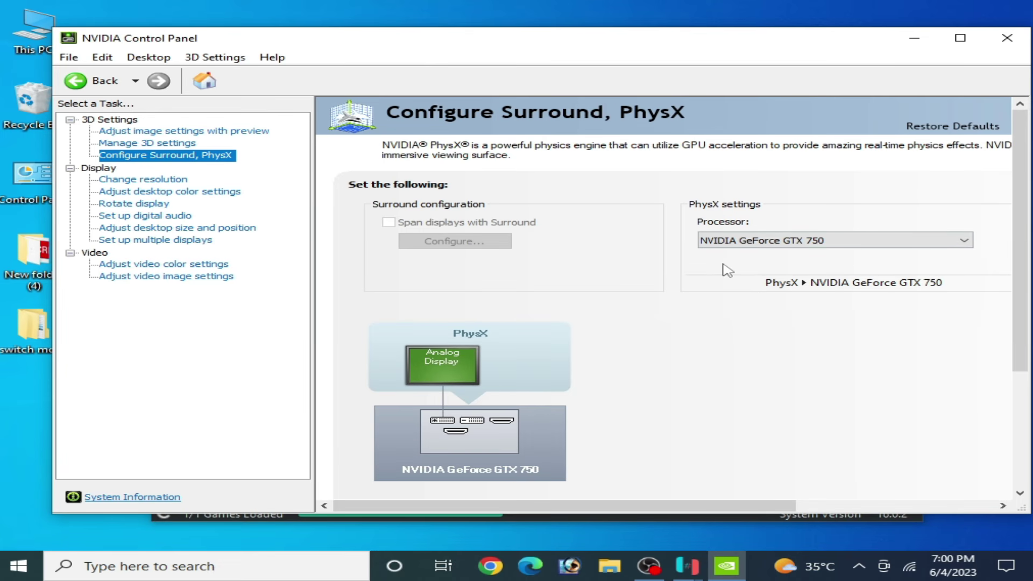
Add Ryujinx to the program-specific 3D settings, locating its executable through the desktop shortcut's file location
click(151, 143)
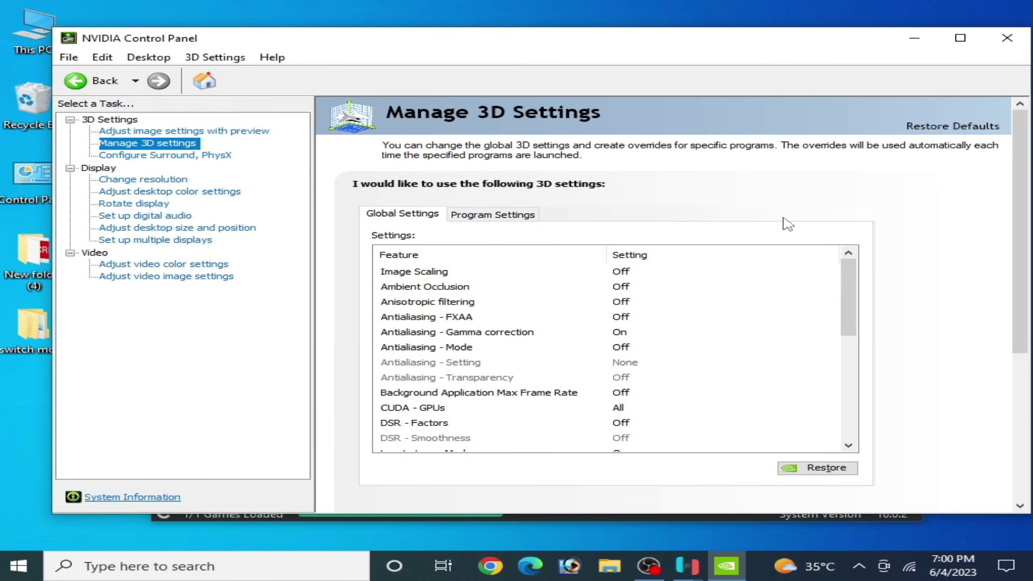
click(501, 215)
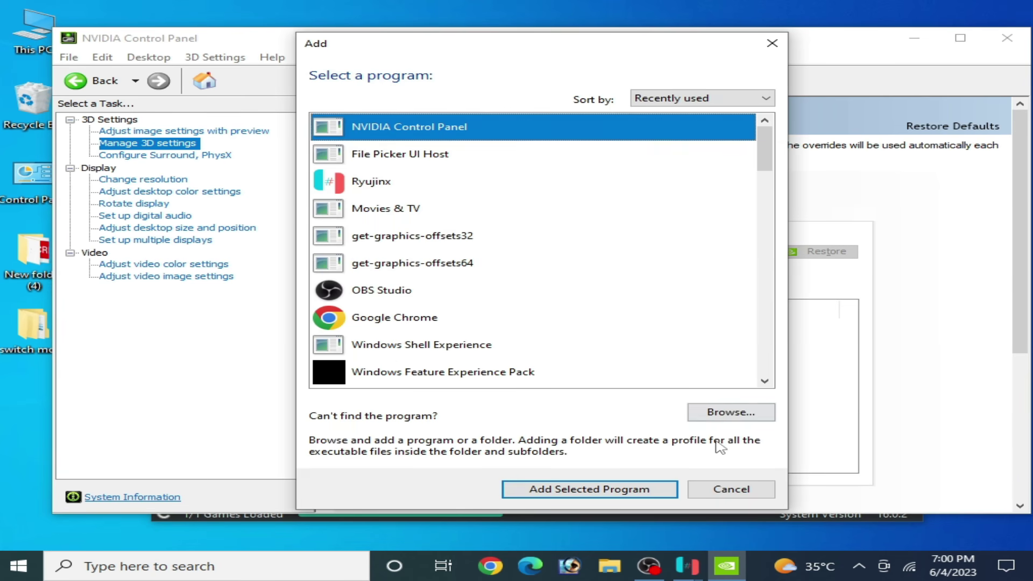
scroll(773, 156, down, 1)
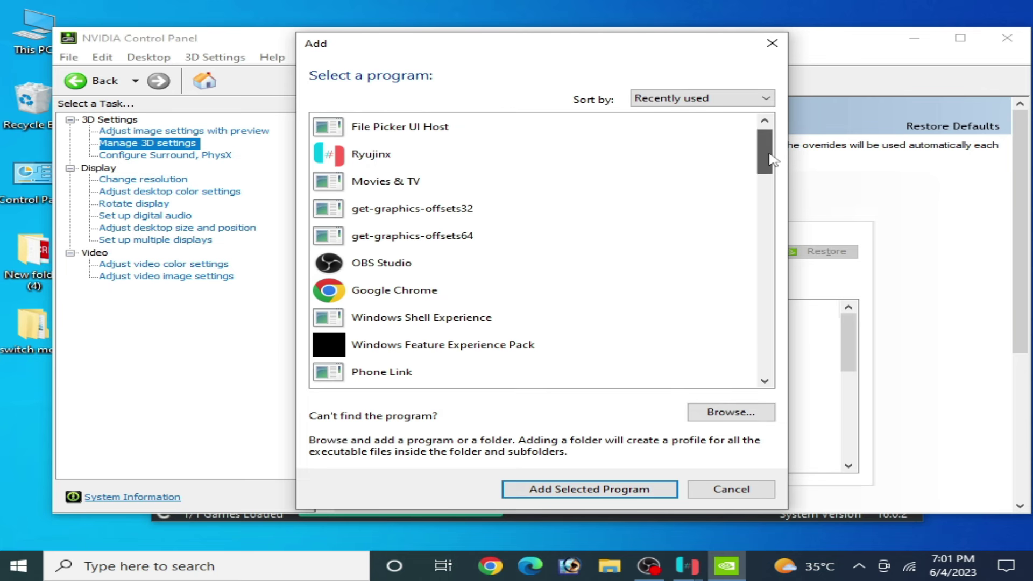
click(741, 412)
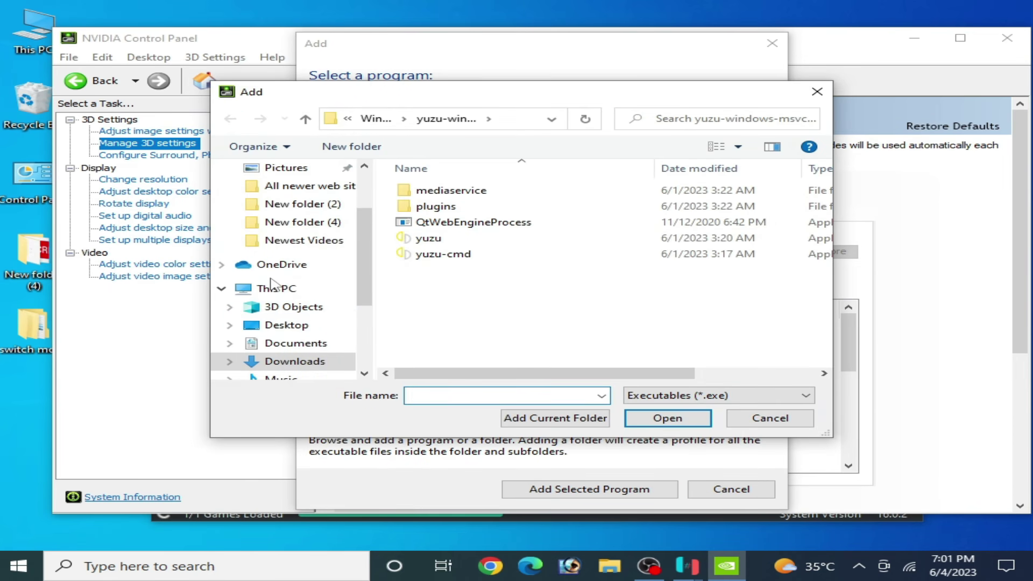
click(282, 326)
click(676, 226)
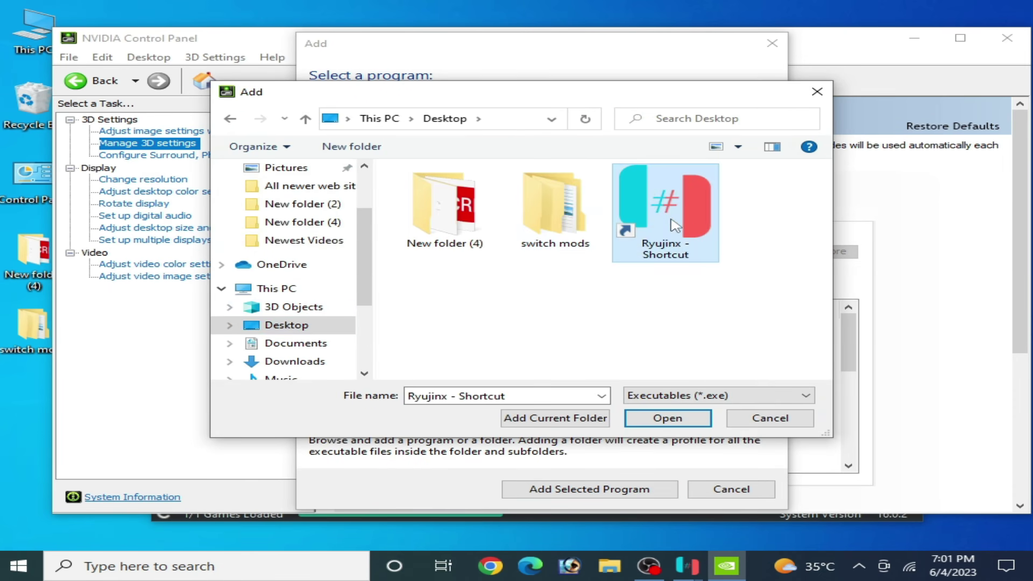
right_click(666, 222)
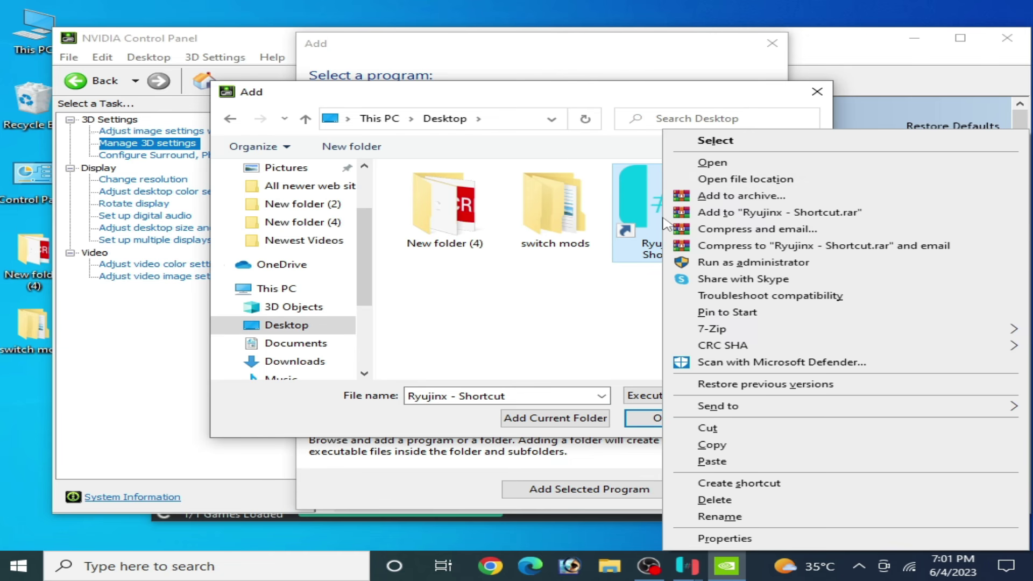
click(719, 181)
click(666, 418)
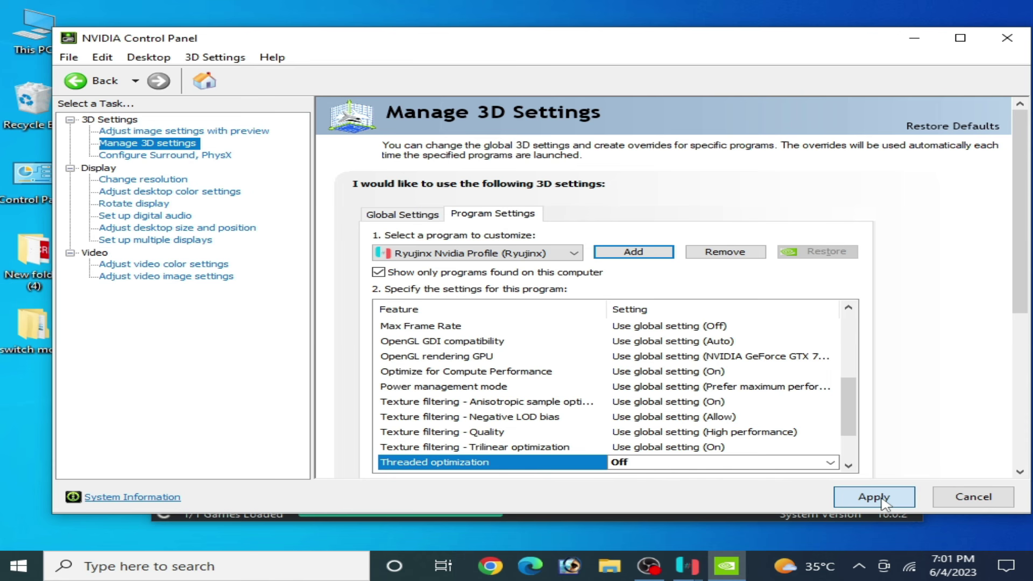
Apply the Ryujinx profile with Threaded optimization set to Off, and close the NVIDIA Control Panel
click(873, 499)
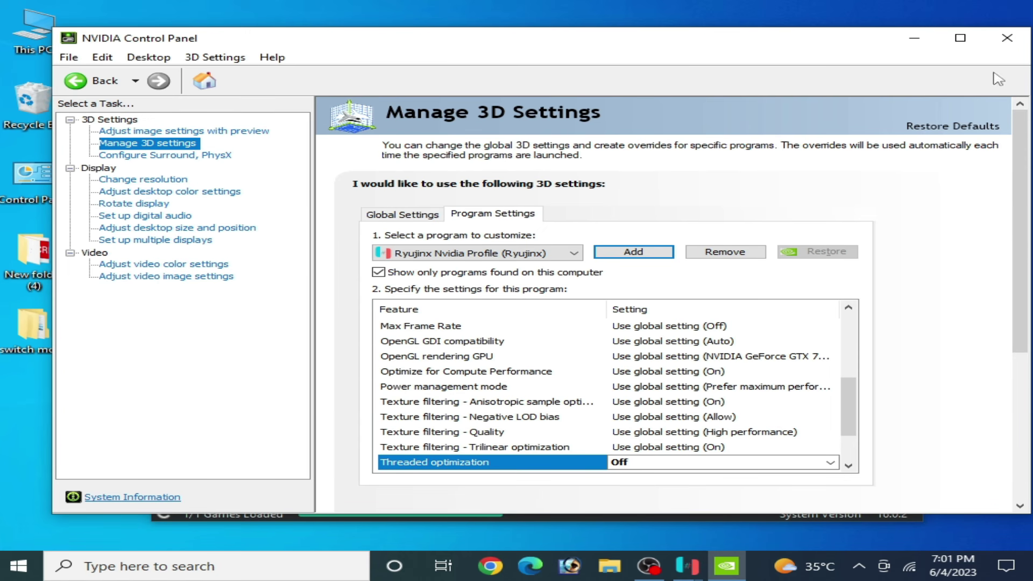
click(1007, 38)
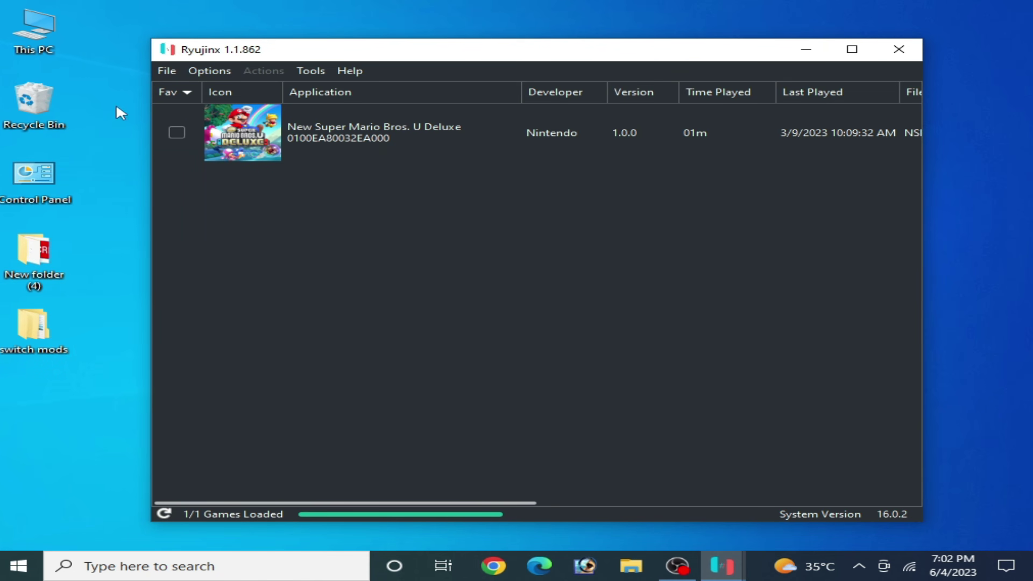
Check the key files in the system folder inside the Ryujinx folder, and close the folder window
click(163, 68)
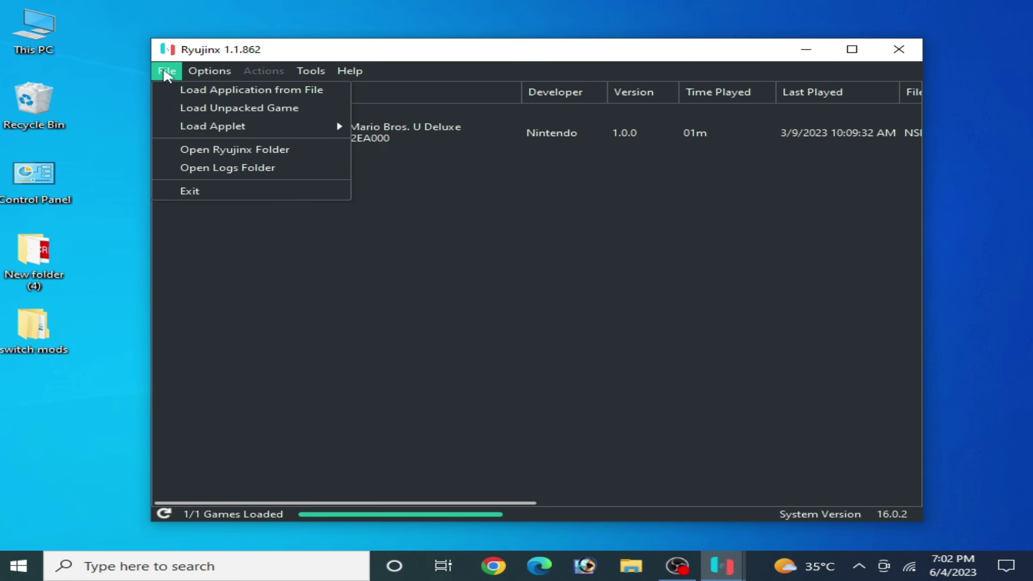
click(218, 151)
double_click(339, 333)
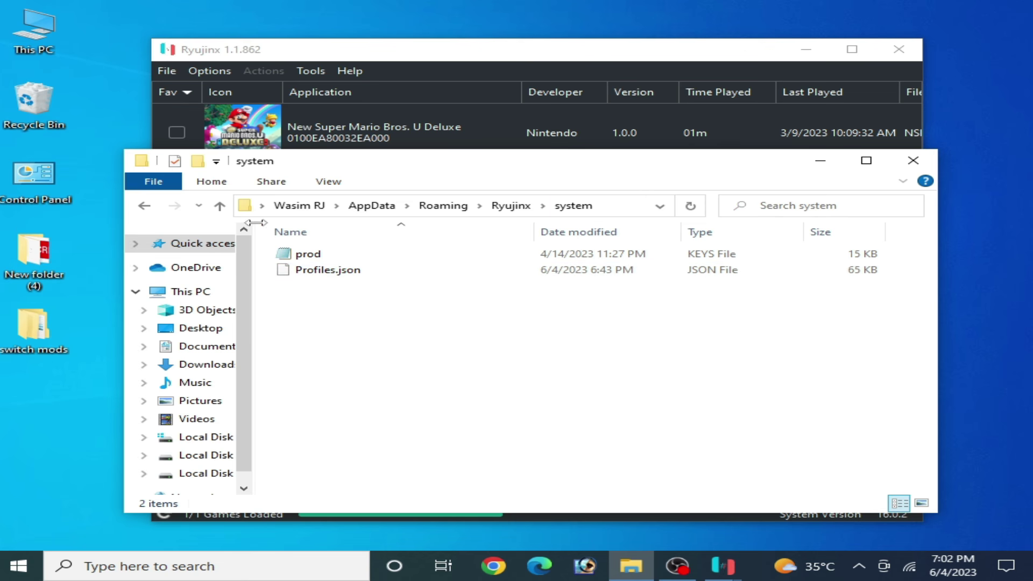
click(913, 161)
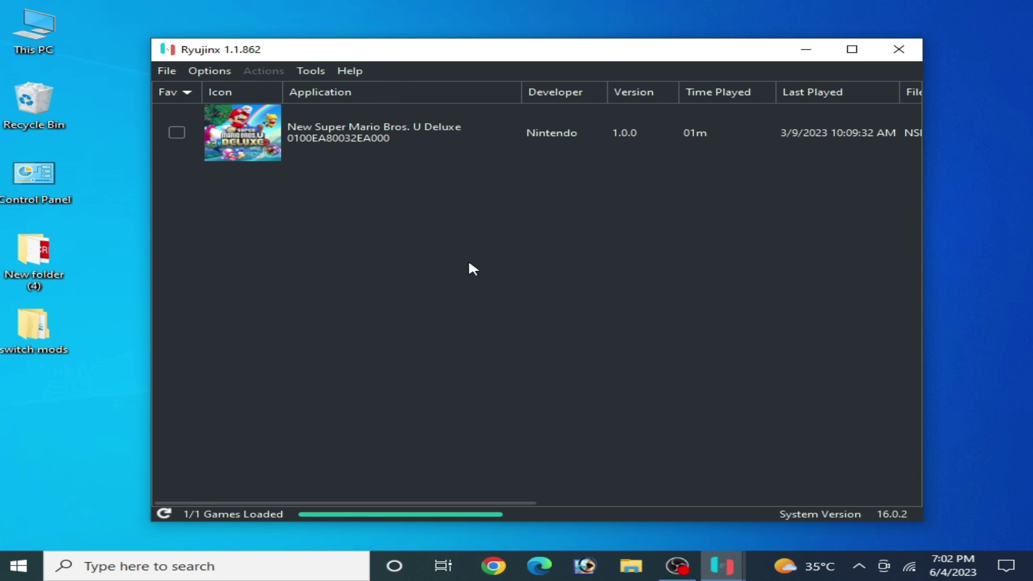
Delete the 60FPS and Disable-Dynamic-Resolution folders from New Super Mario Bros. U Deluxe's mods directory, and close the folder window
right_click(366, 140)
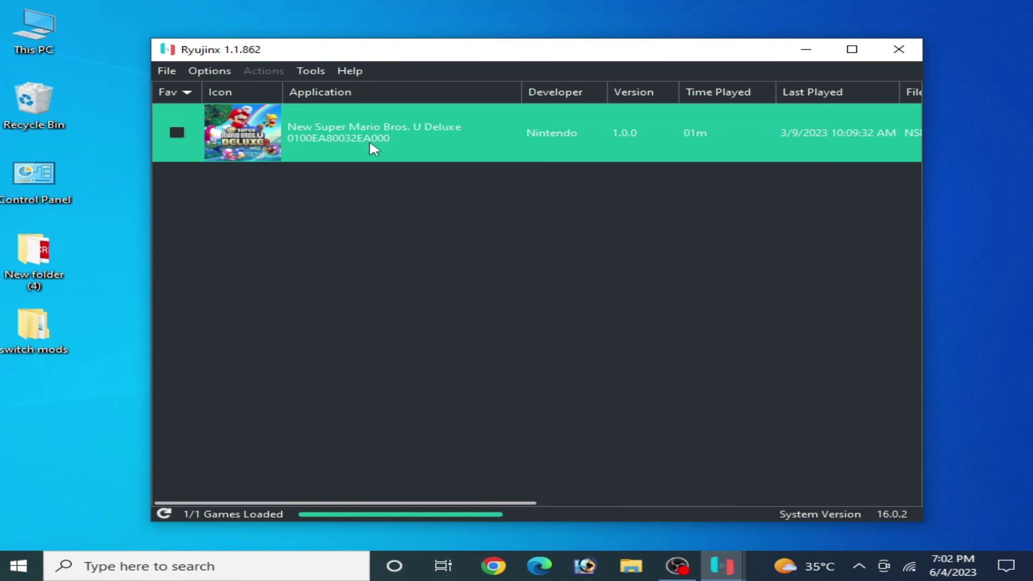
click(437, 265)
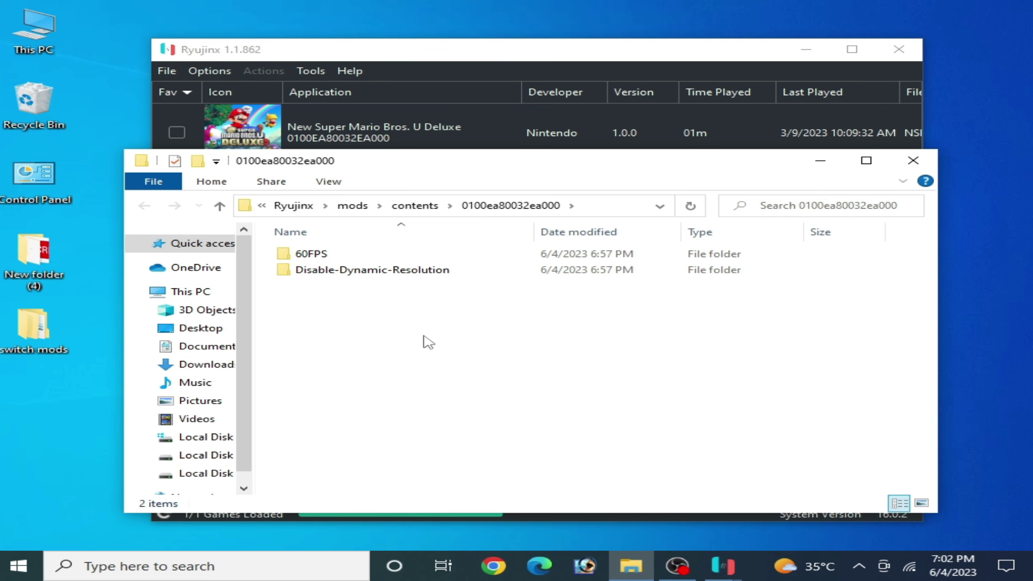
drag(299, 301, 325, 257)
right_click(326, 257)
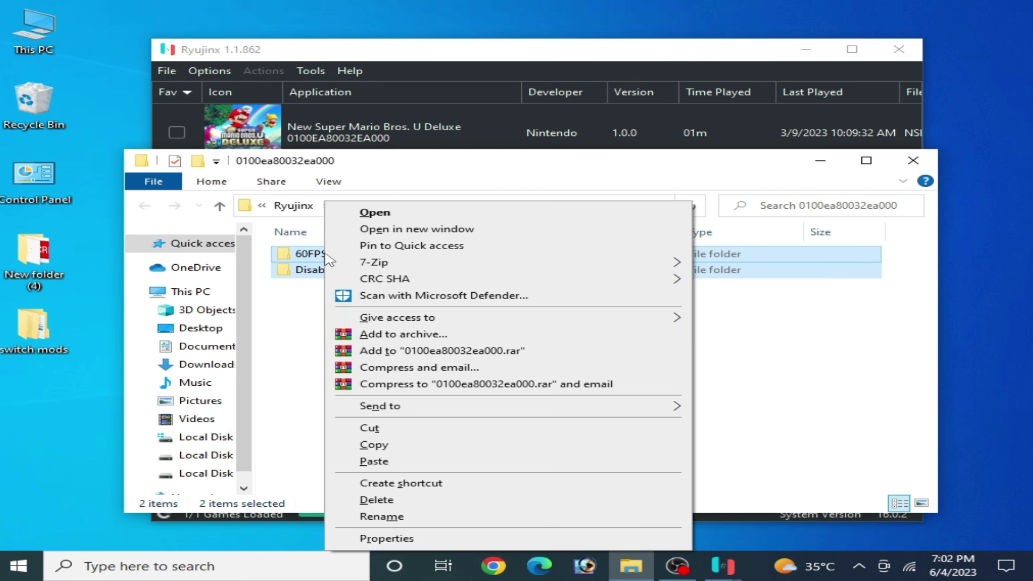
click(377, 499)
click(596, 296)
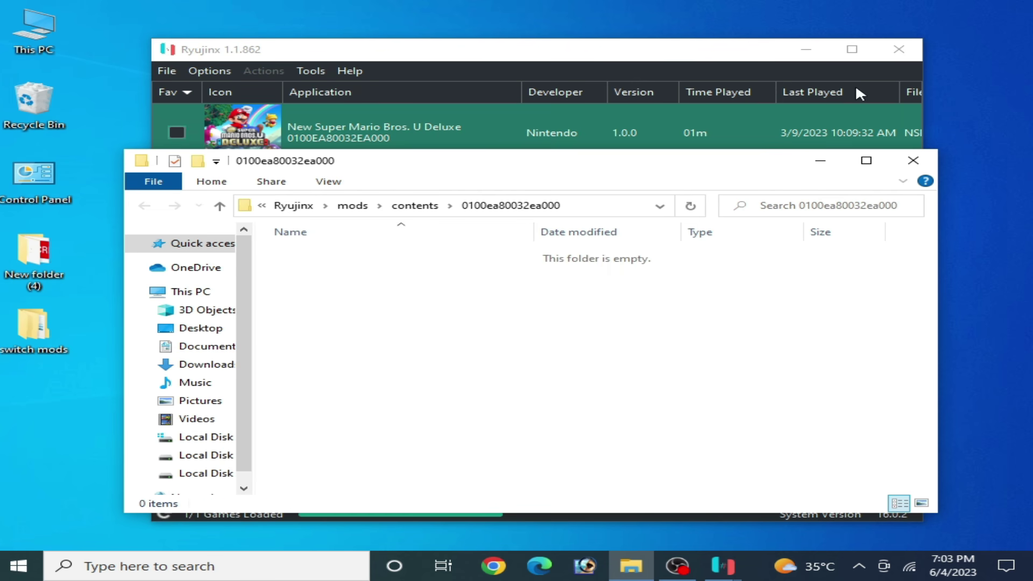
click(914, 160)
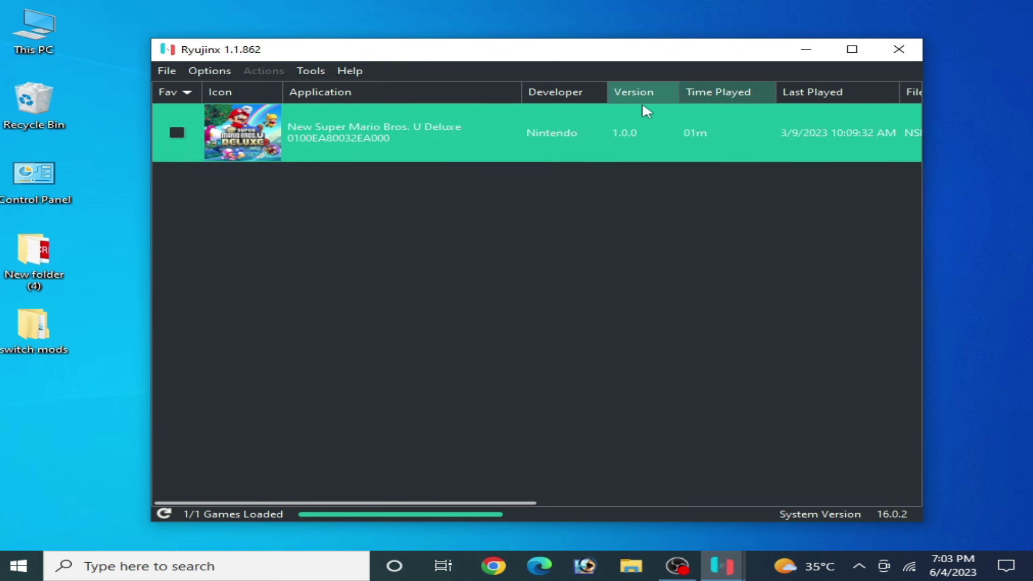